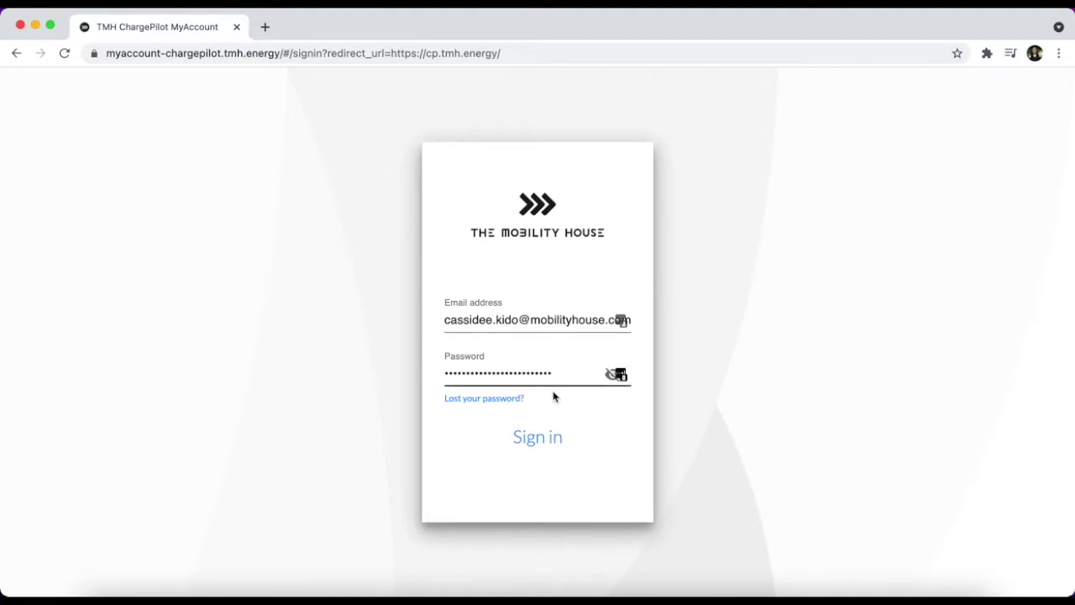
- Sign in with the account email and password, then confirm the six-digit two-factor verification code
click(541, 445)
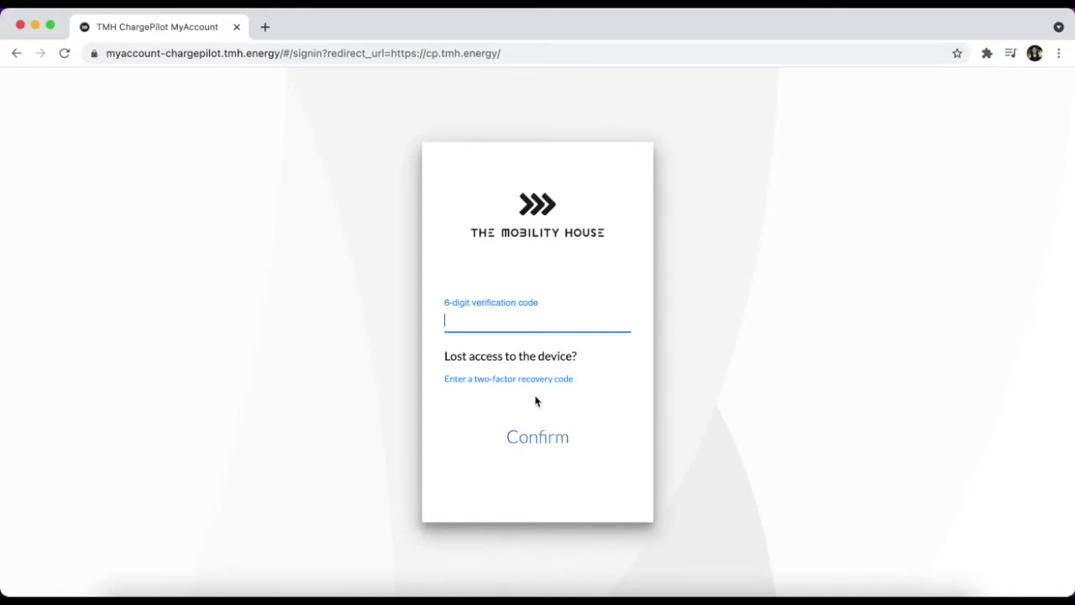
click(537, 439)
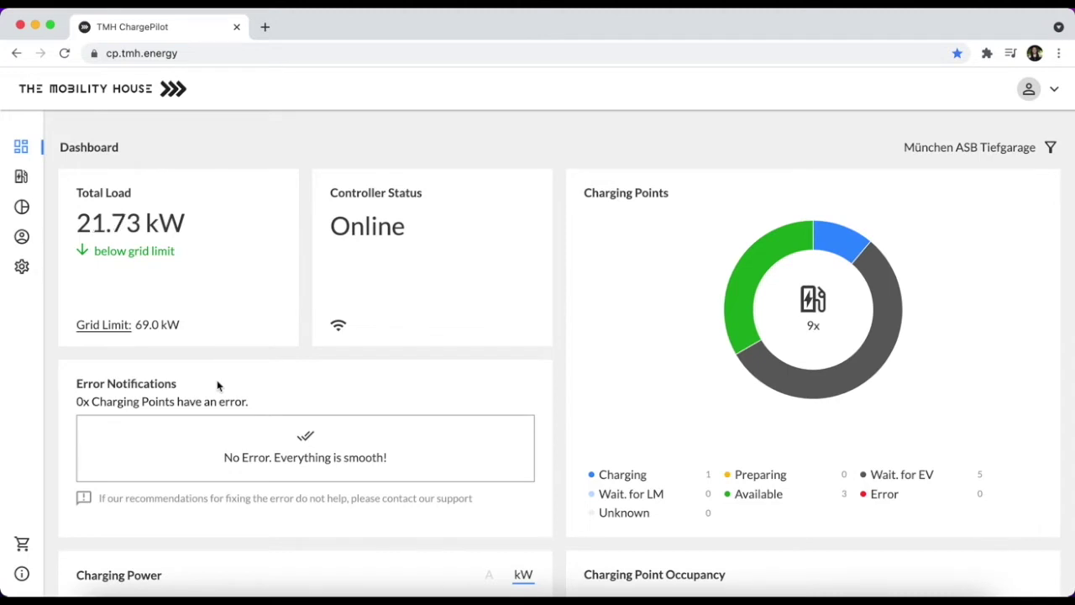
- Scroll the dashboard down to the Charging Power and Charging Point Occupancy charts
scroll(554, 434, down, 3)
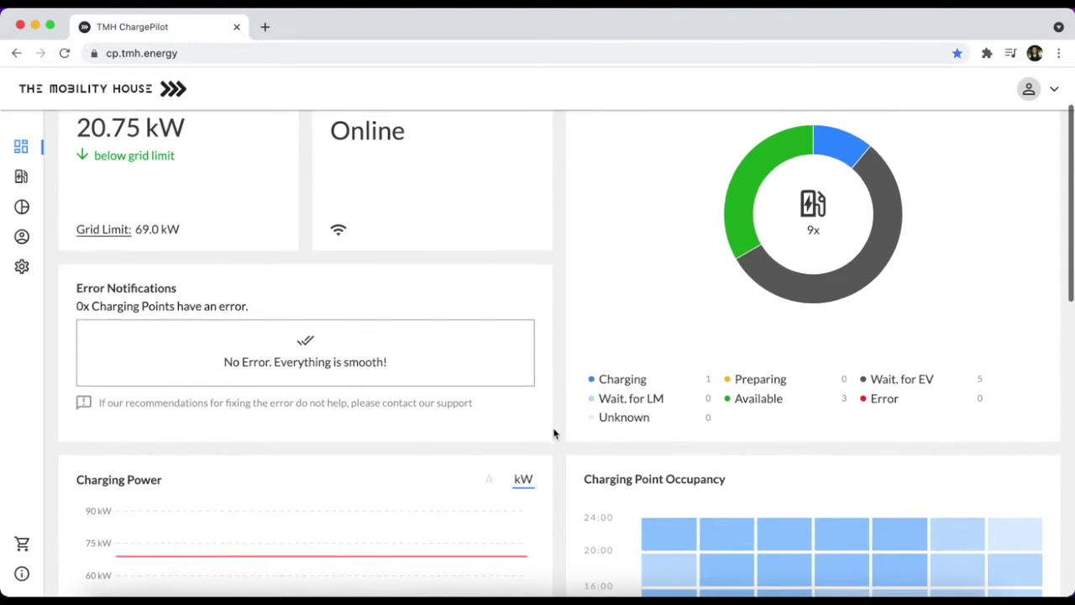
scroll(553, 434, down, 3)
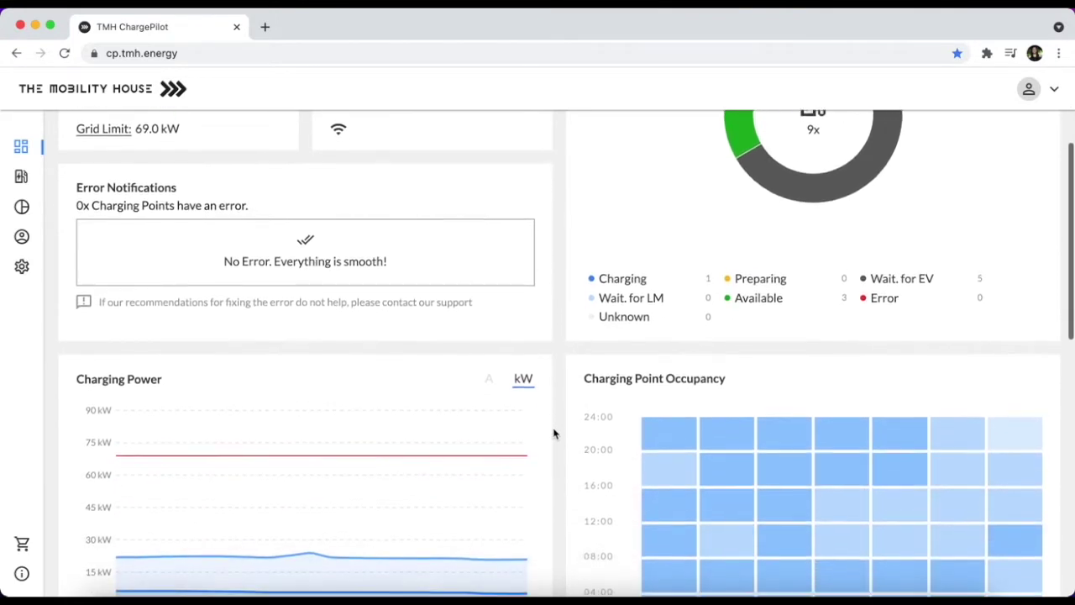
scroll(553, 434, down, 3)
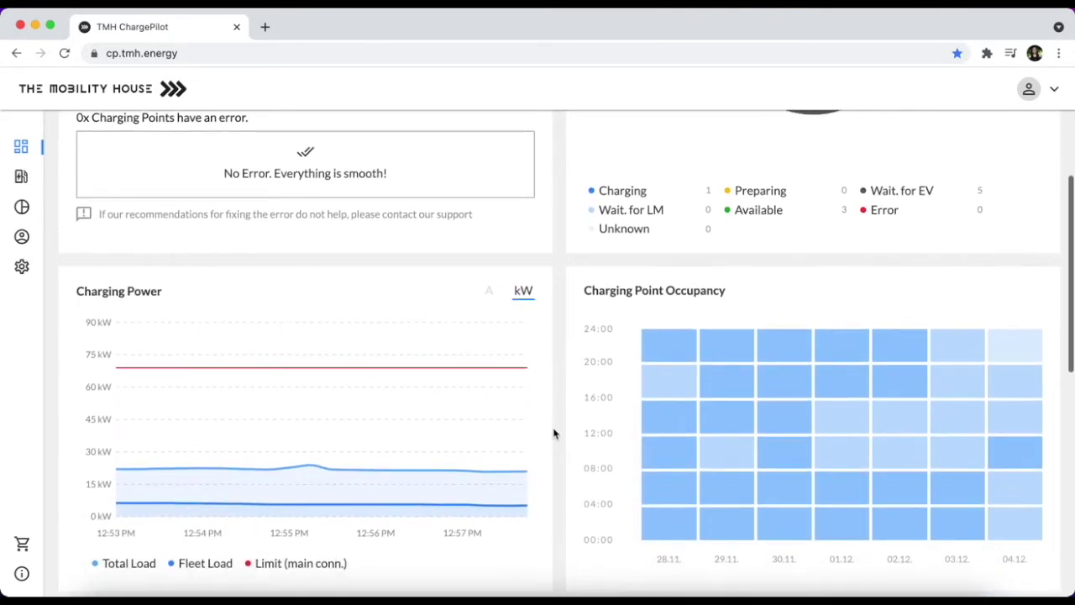
scroll(554, 434, down, 1)
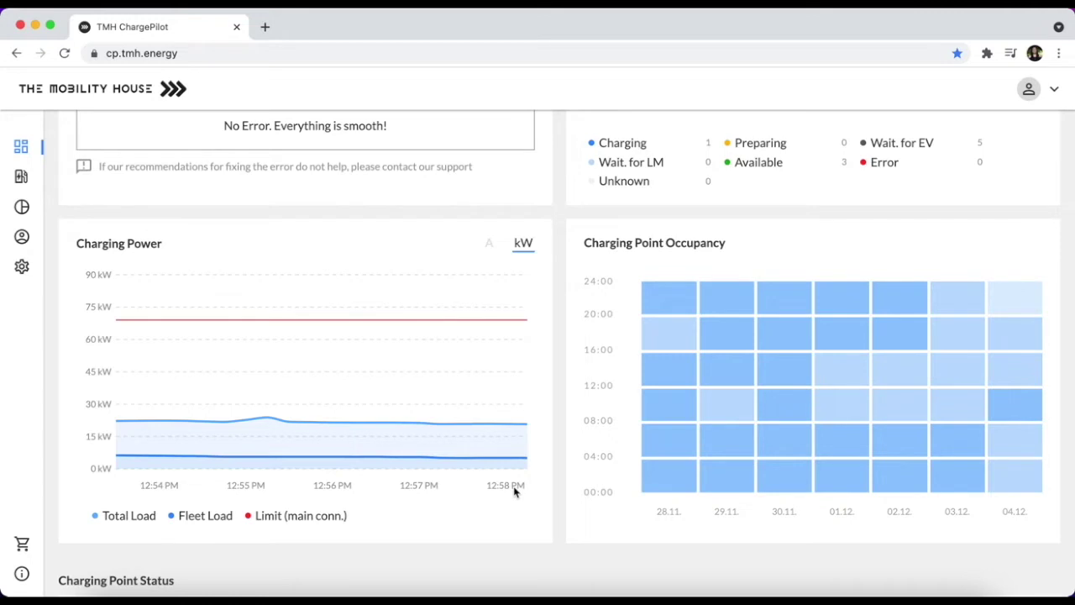
- Switch the Charging Power chart from kW to A, showing roughly 9.1–9.35 A per phase
mouse_move(461, 421)
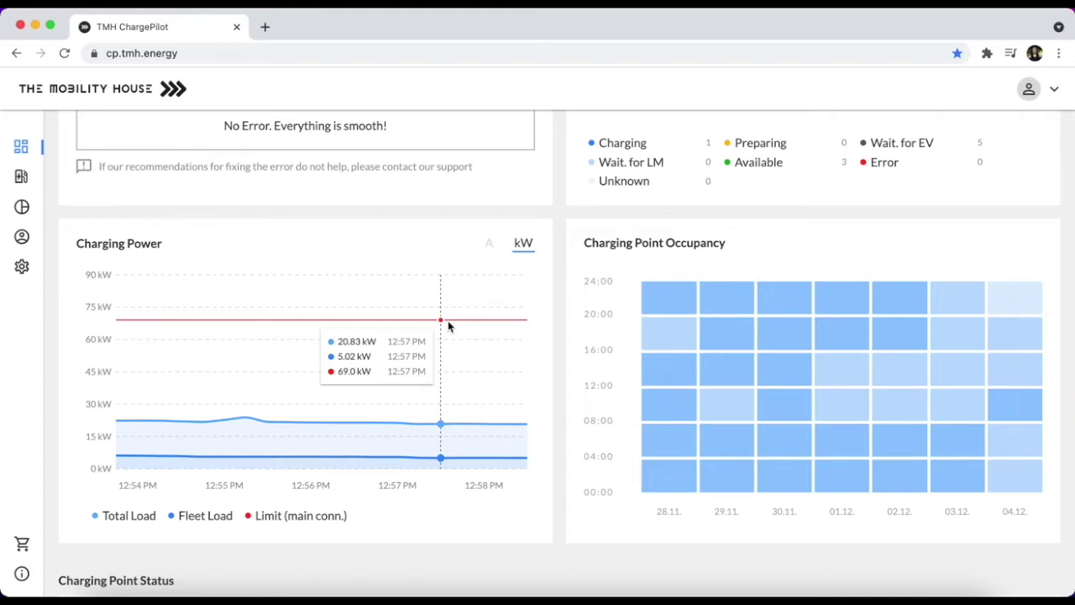
click(496, 247)
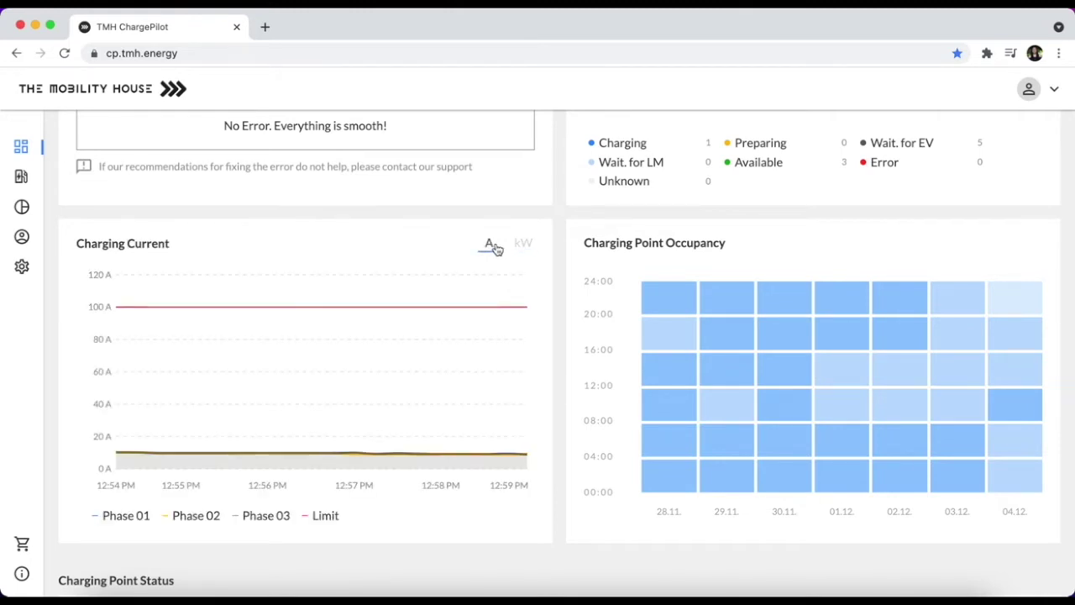
mouse_move(379, 468)
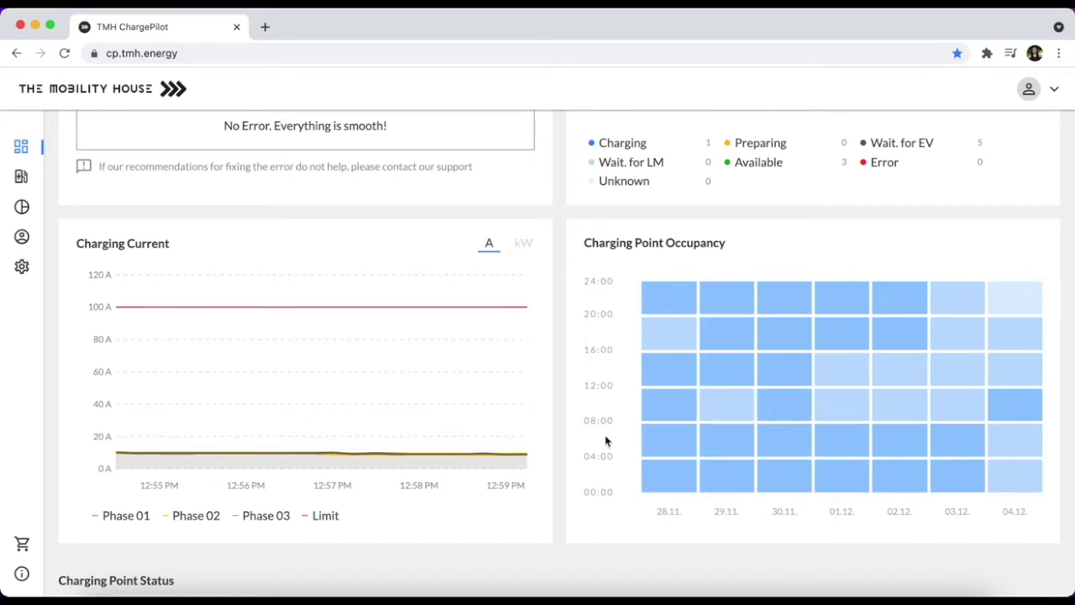
mouse_move(694, 355)
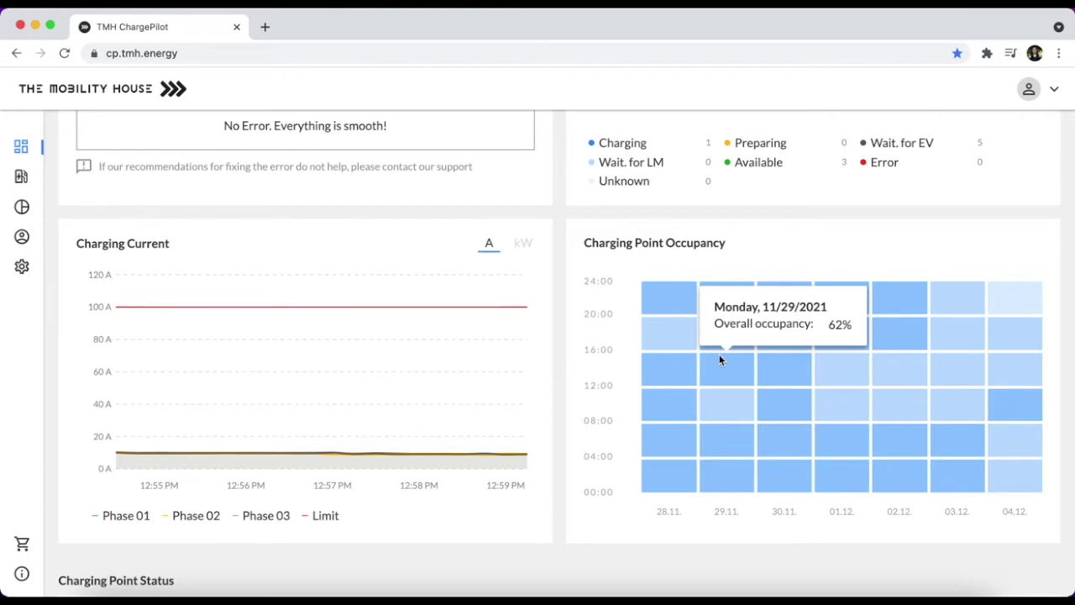
- Scroll the Charging Point Status table down to its Rows per page footer
scroll(566, 483, down, 1)
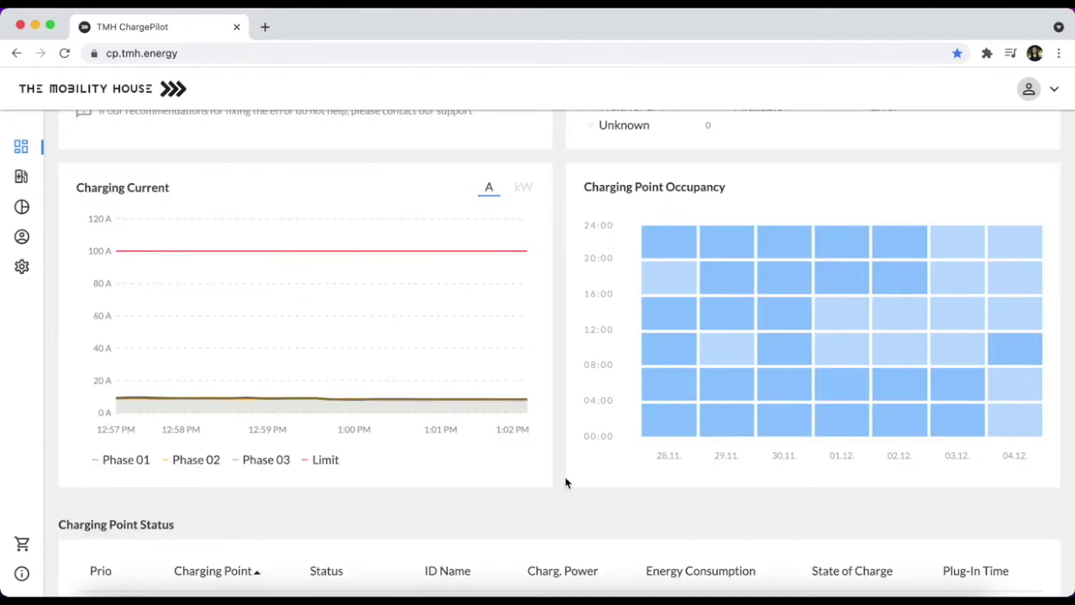
scroll(565, 483, down, 1)
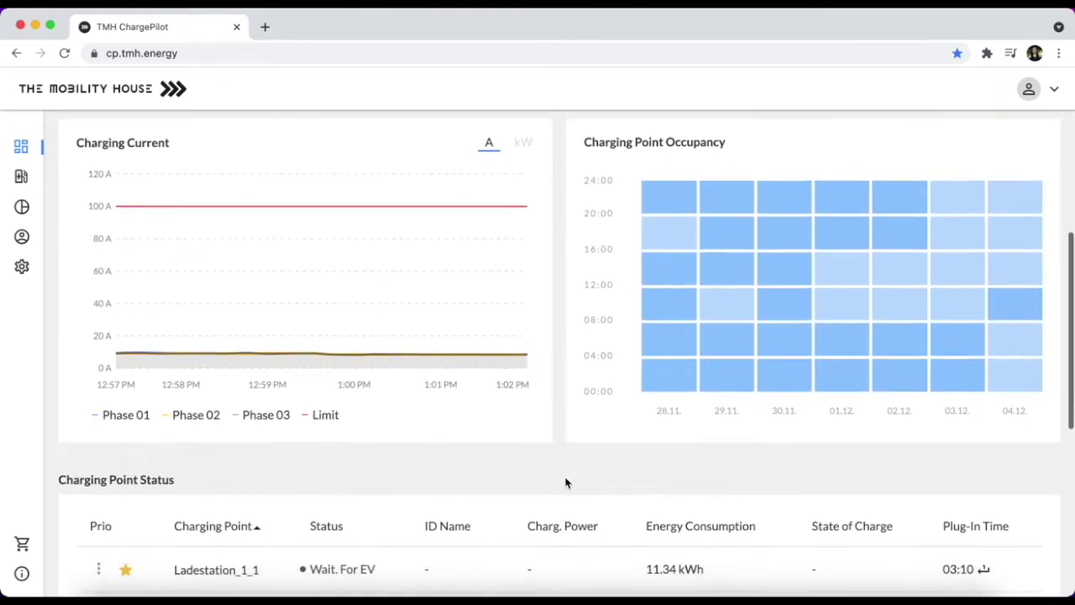
scroll(566, 483, down, 2)
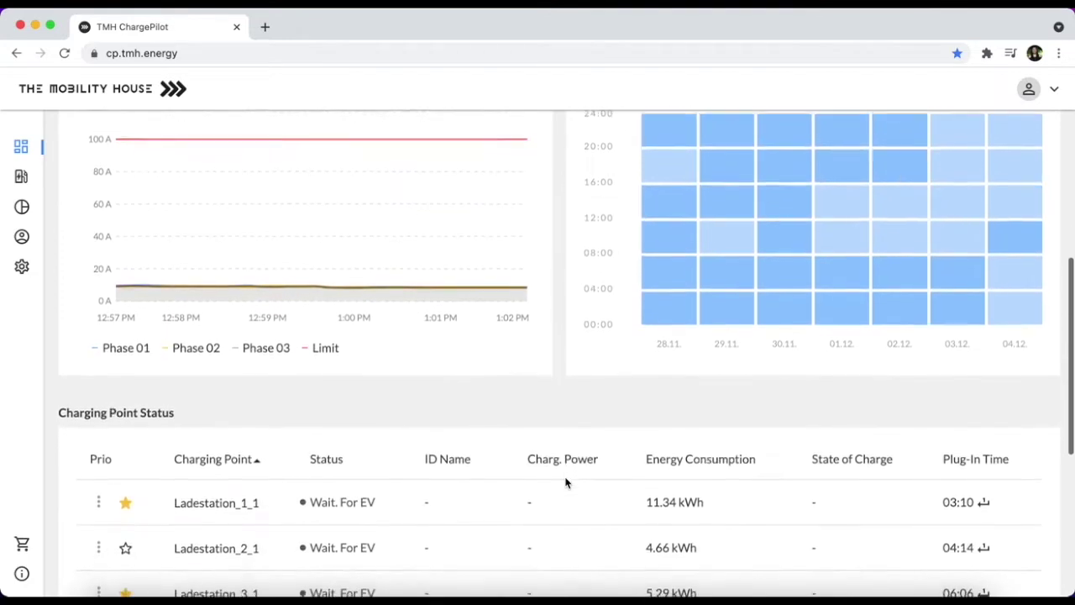
scroll(566, 483, down, 1)
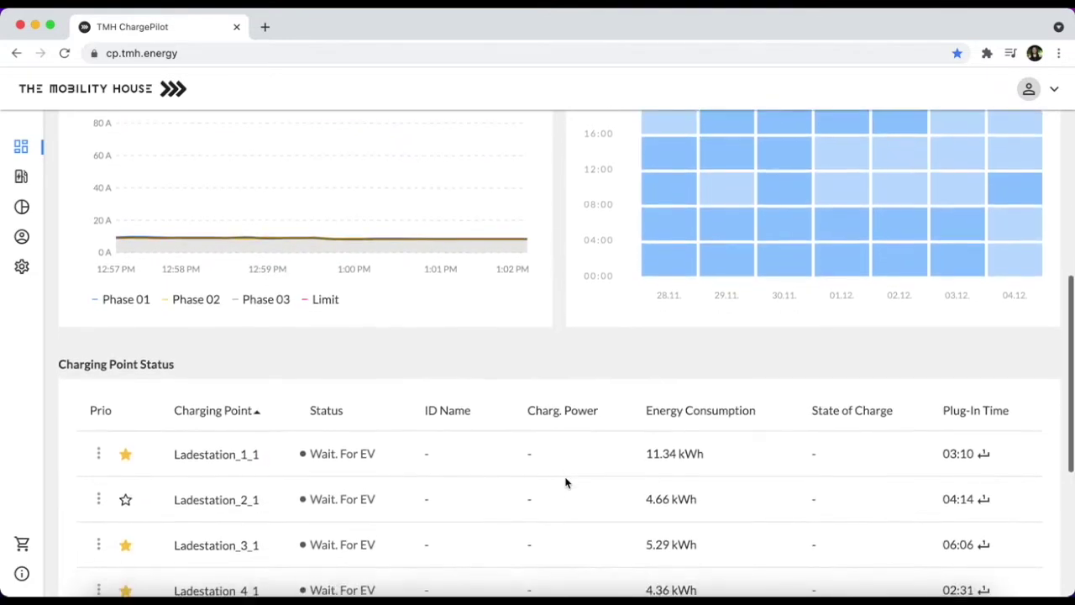
scroll(565, 483, down, 1)
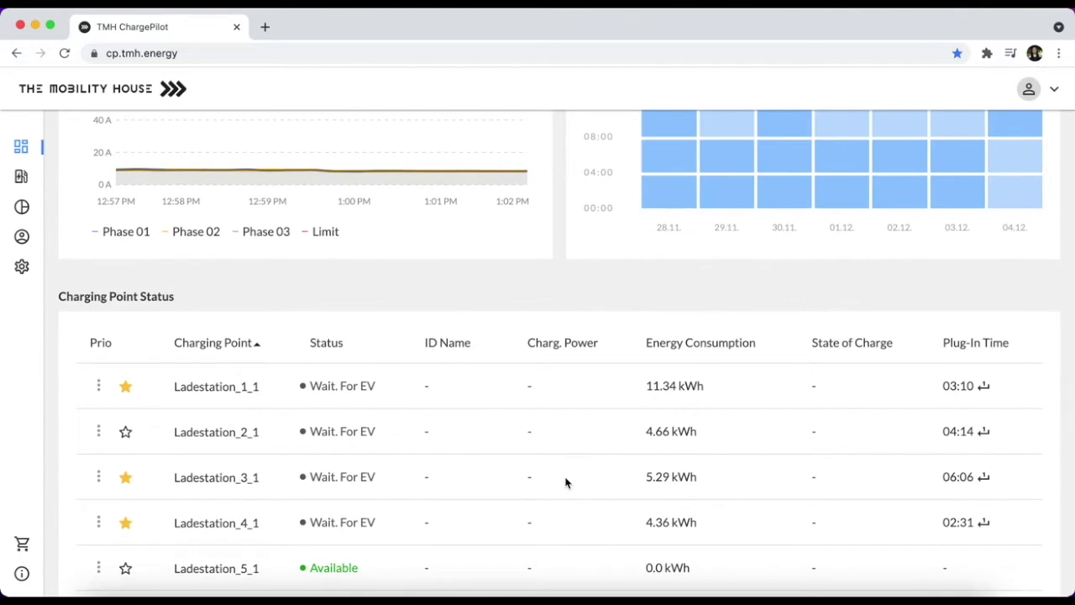
scroll(565, 483, down, 1)
scroll(565, 483, down, 1)
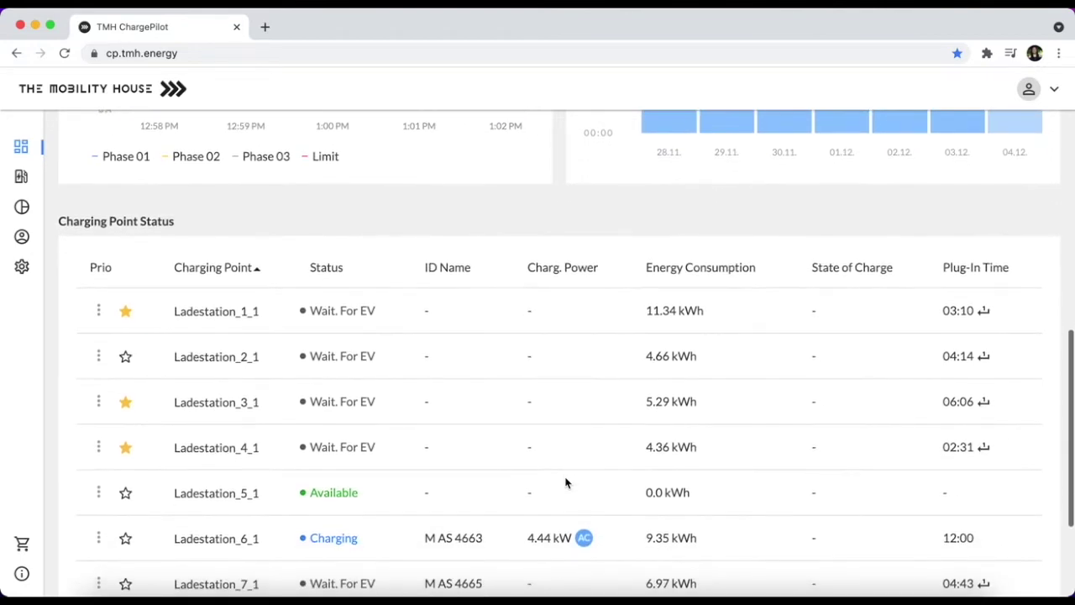
scroll(566, 483, down, 2)
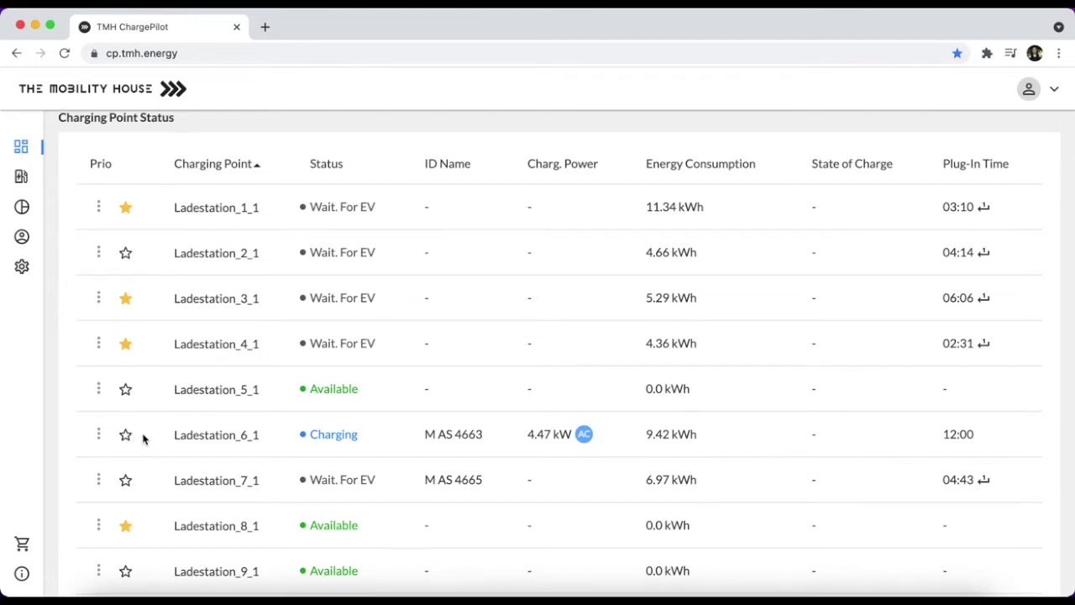
scroll(143, 438, down, 2)
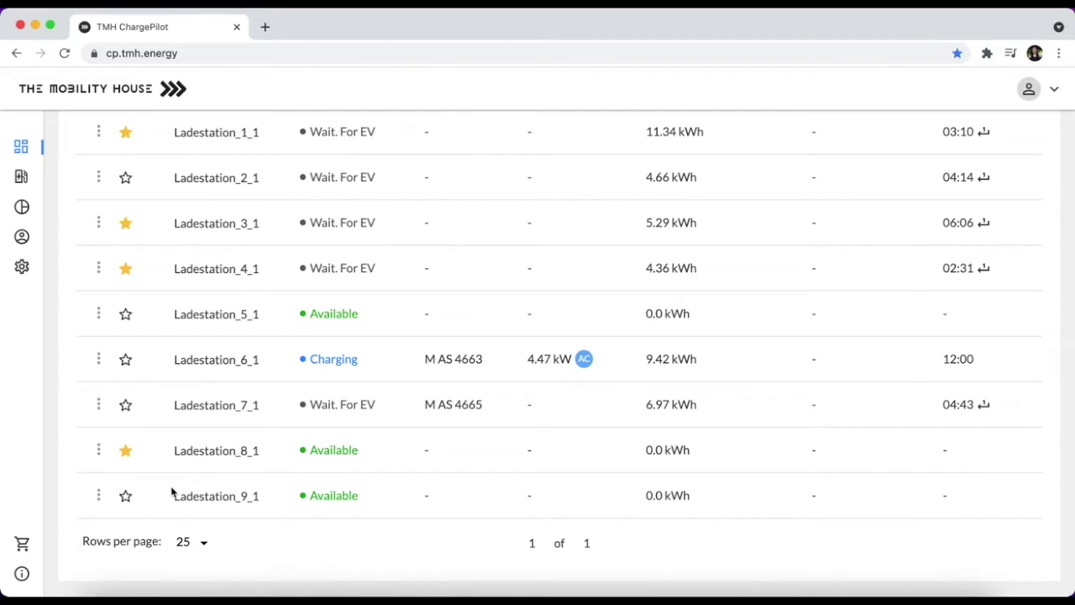
click(206, 543)
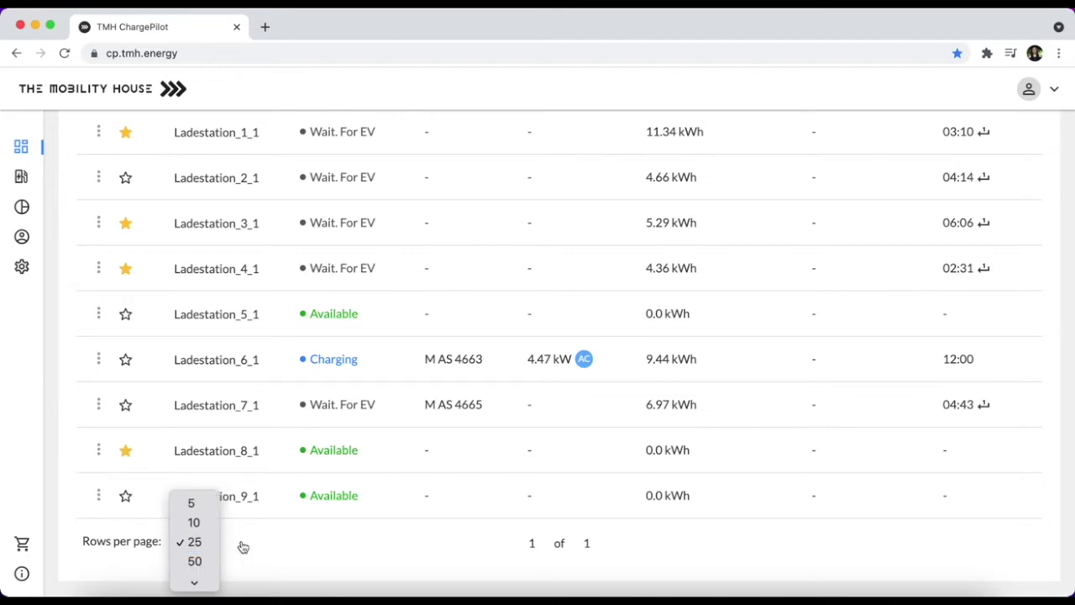
click(291, 553)
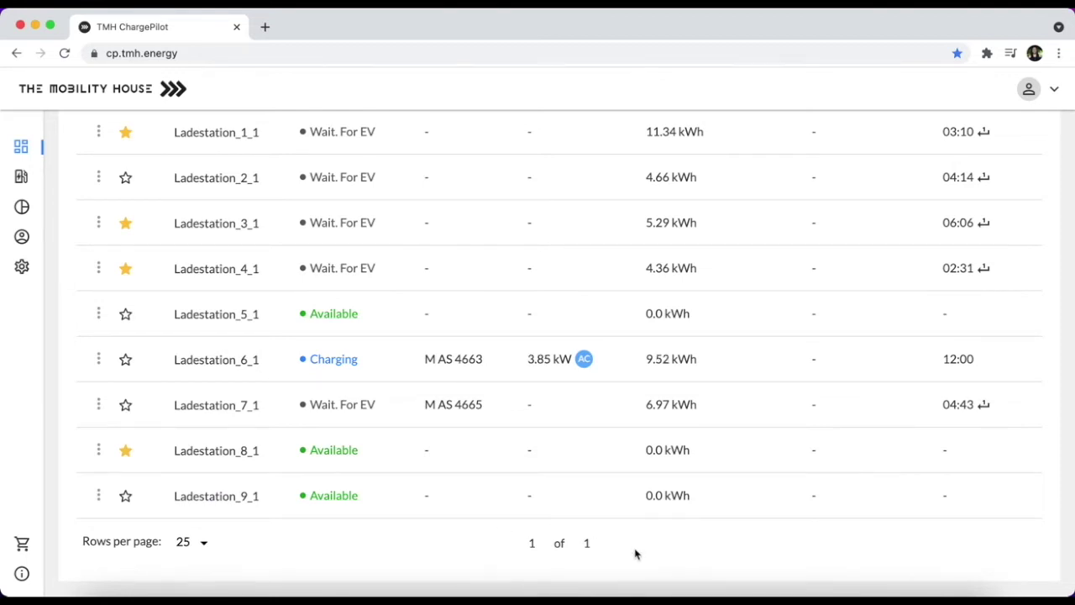
- Open the Start/Restart/Stop session actions menu for Ladestation_6_1
click(98, 360)
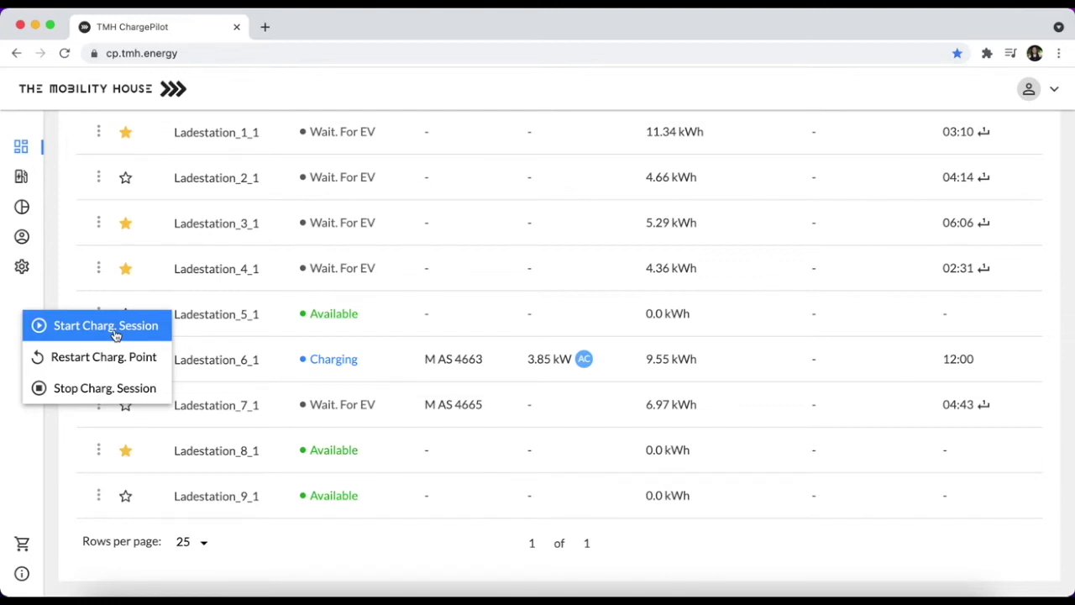
- Close the Ladestation_6_1 actions menu without starting, restarting or stopping a session
click(67, 283)
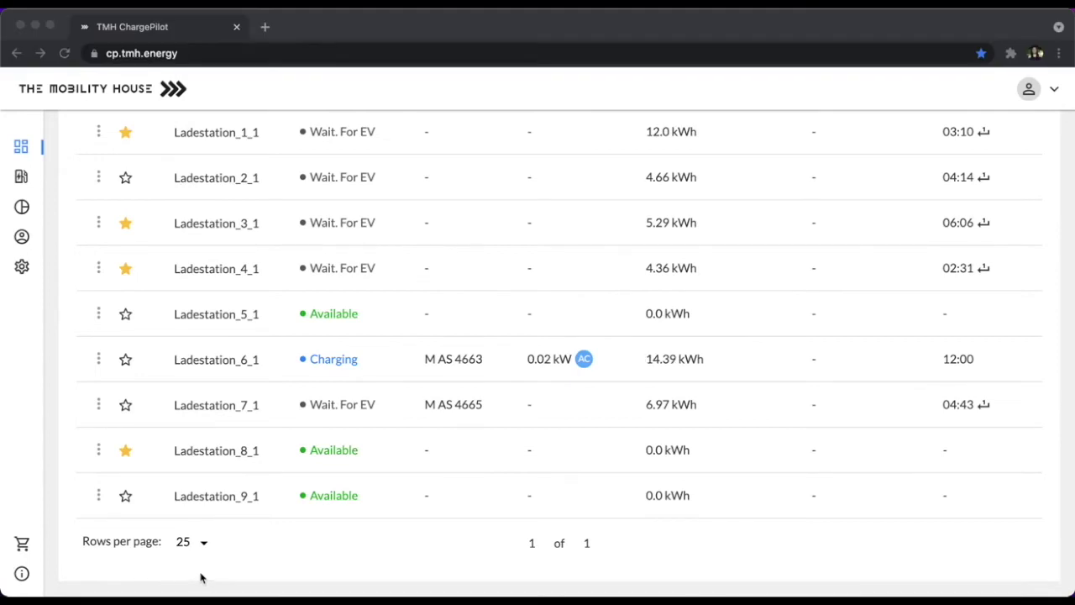
- Add The Mobility House alongside ASB München in the Tenants/Sites filter and apply it
scroll(430, 410, up, 10)
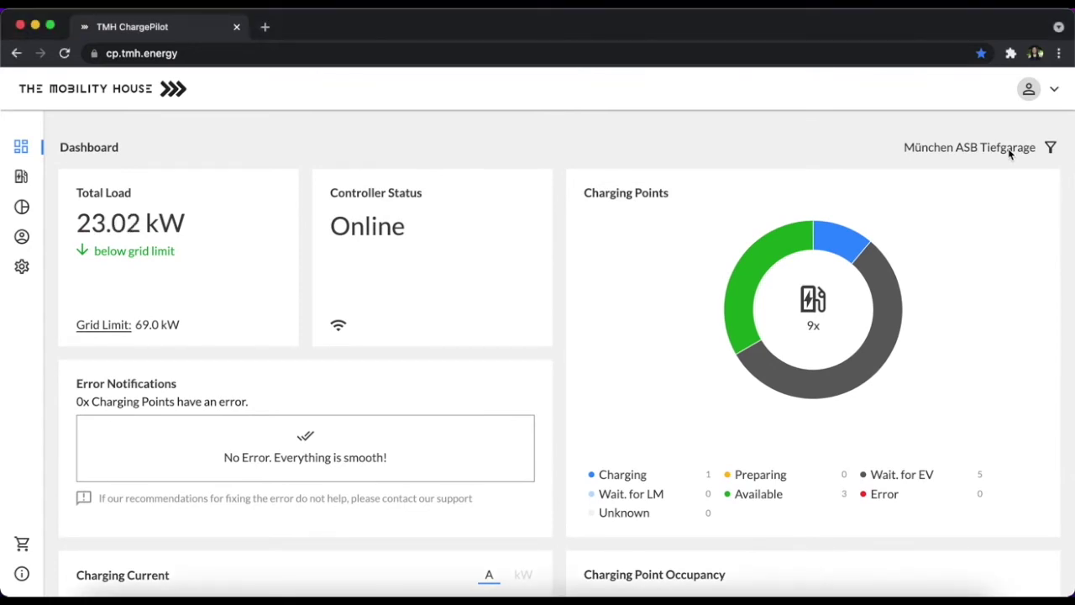
click(1011, 149)
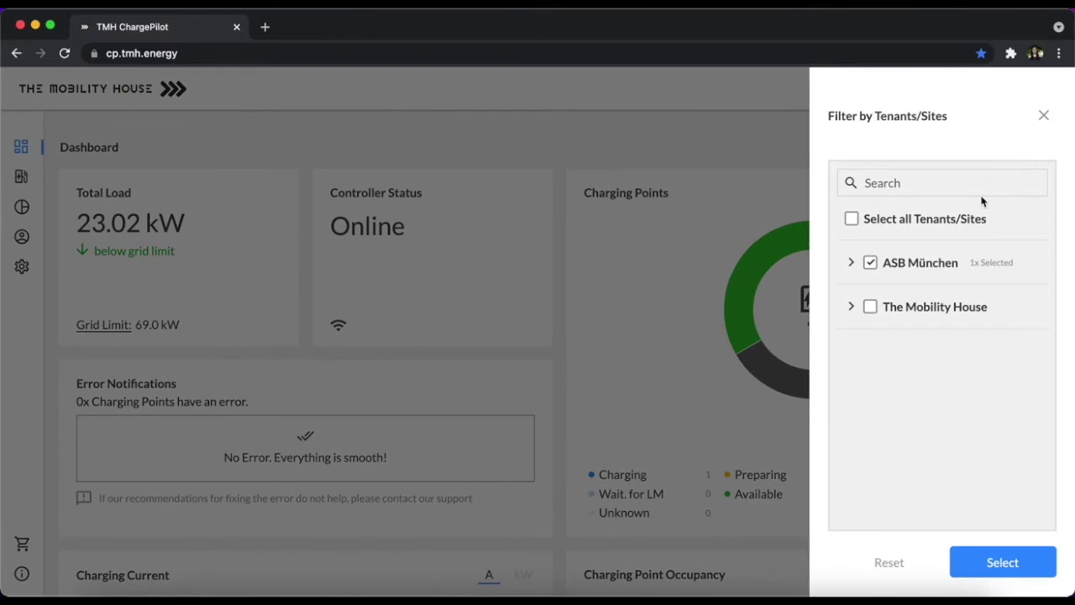
click(870, 306)
click(992, 558)
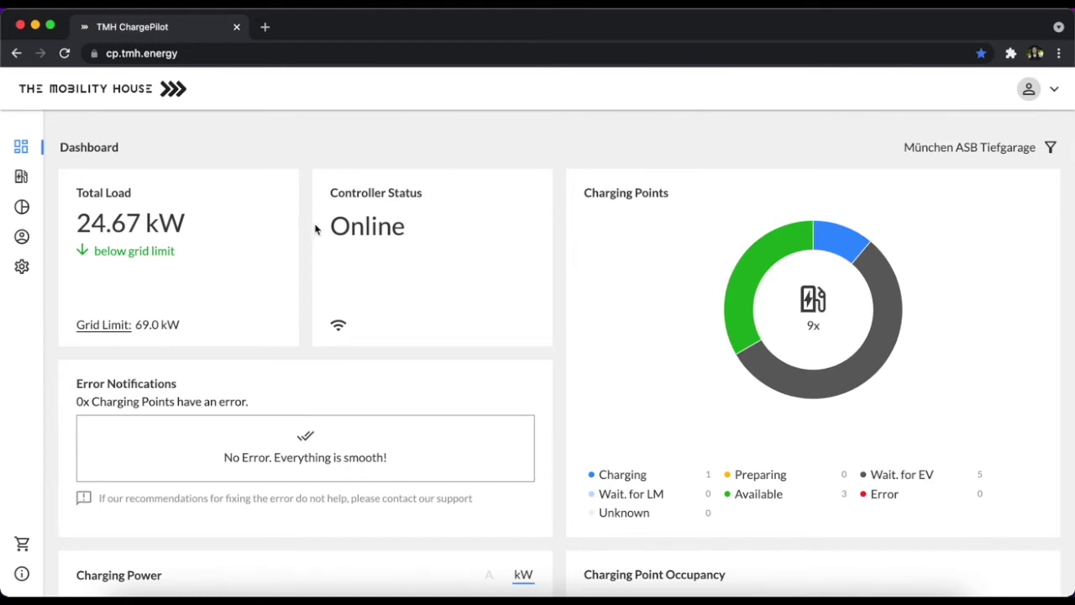
- Go to the Activities page of individual charging sessions from the sidebar
click(23, 178)
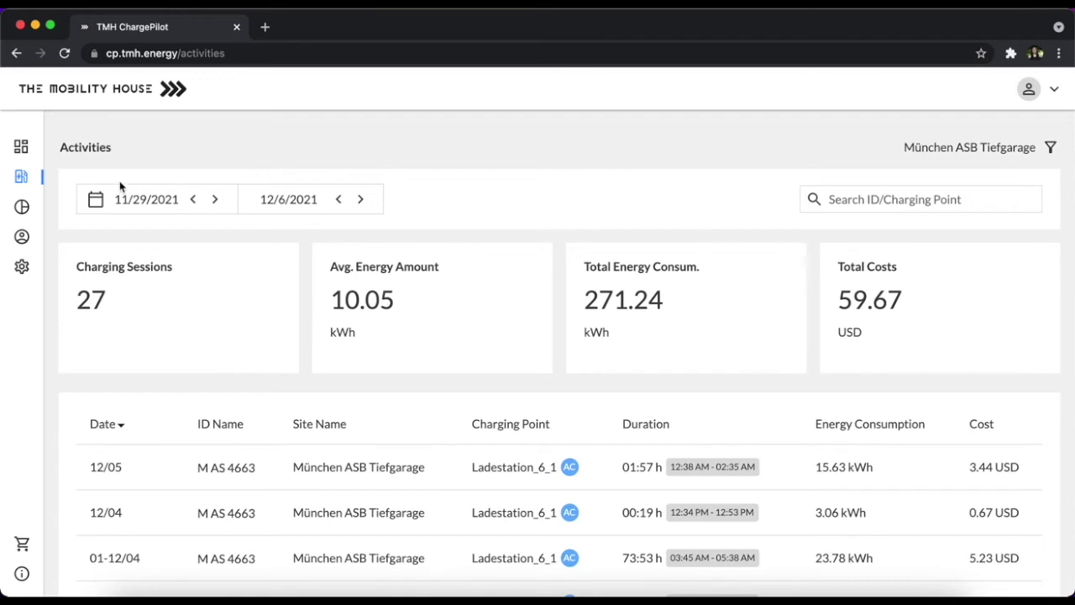
- Set the activities date range to 11/1/2021–11/30/2021, keeping the 00:00 start time
click(97, 200)
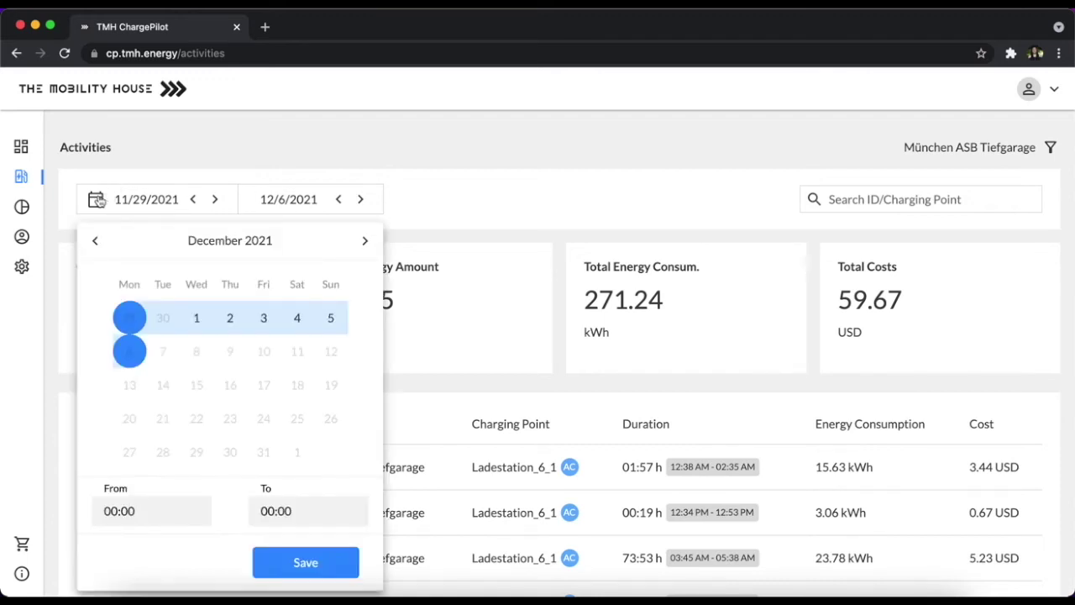
click(95, 240)
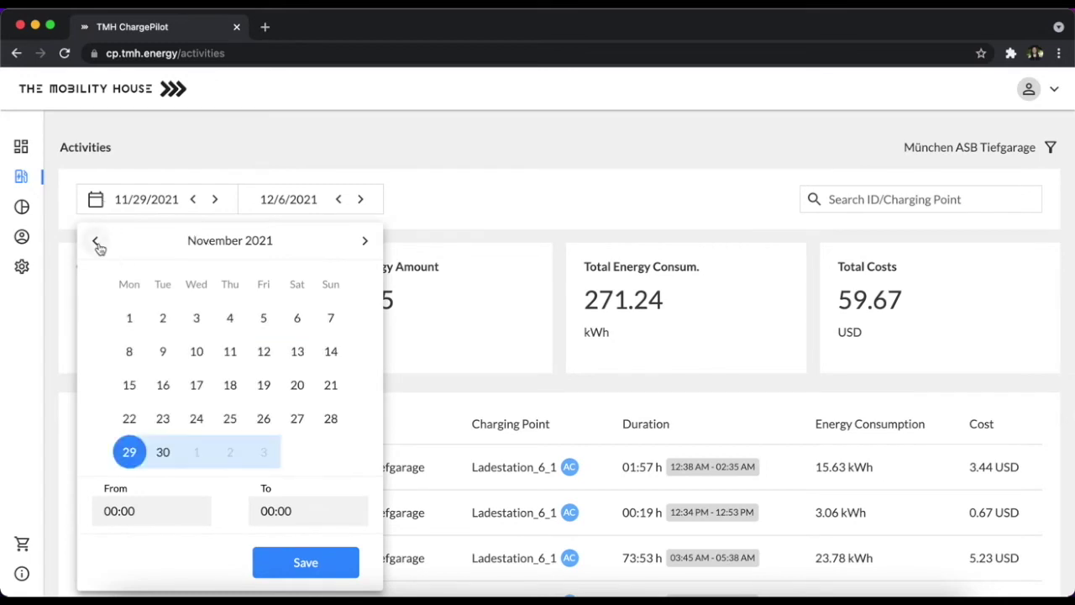
click(130, 323)
click(163, 453)
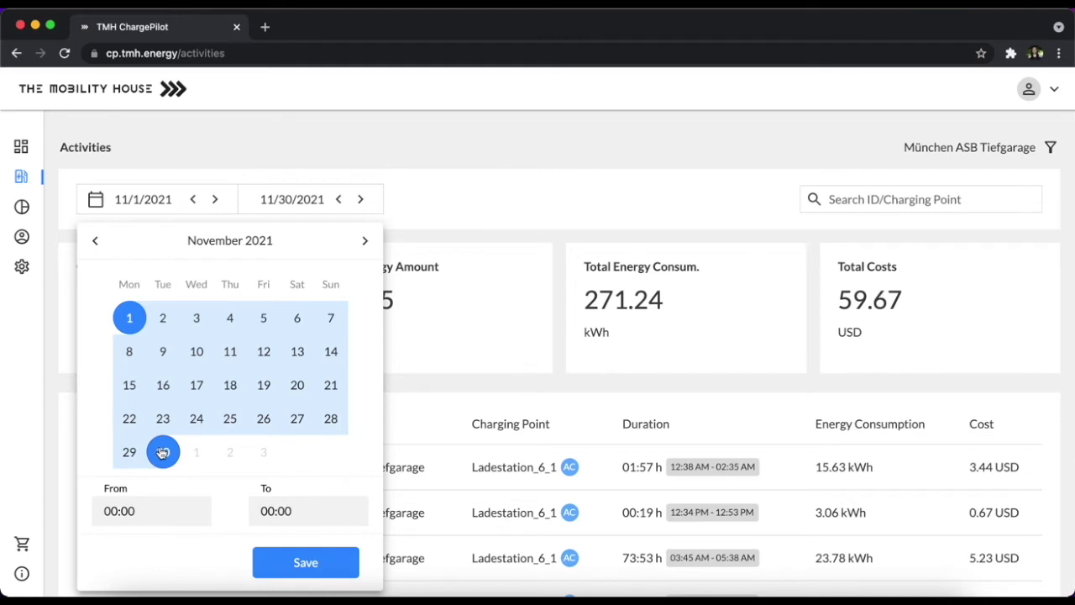
click(123, 513)
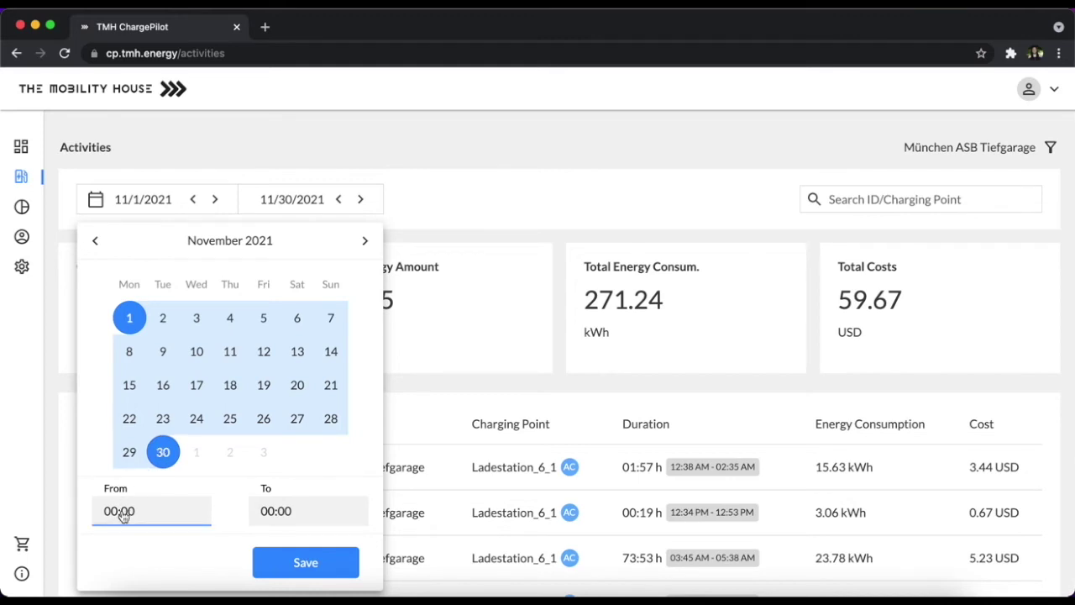
click(122, 513)
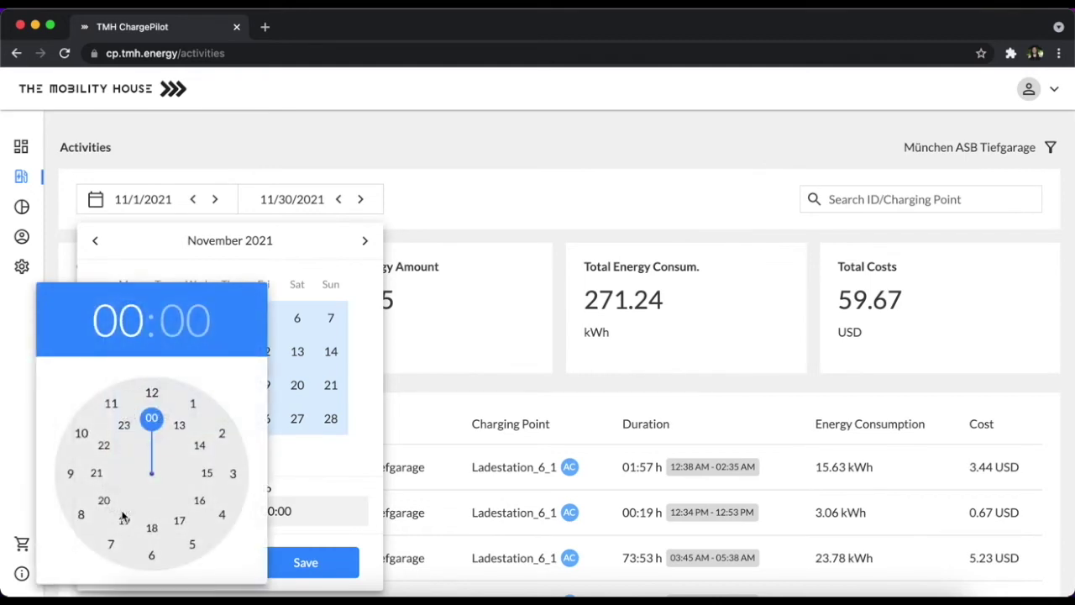
click(290, 467)
click(294, 565)
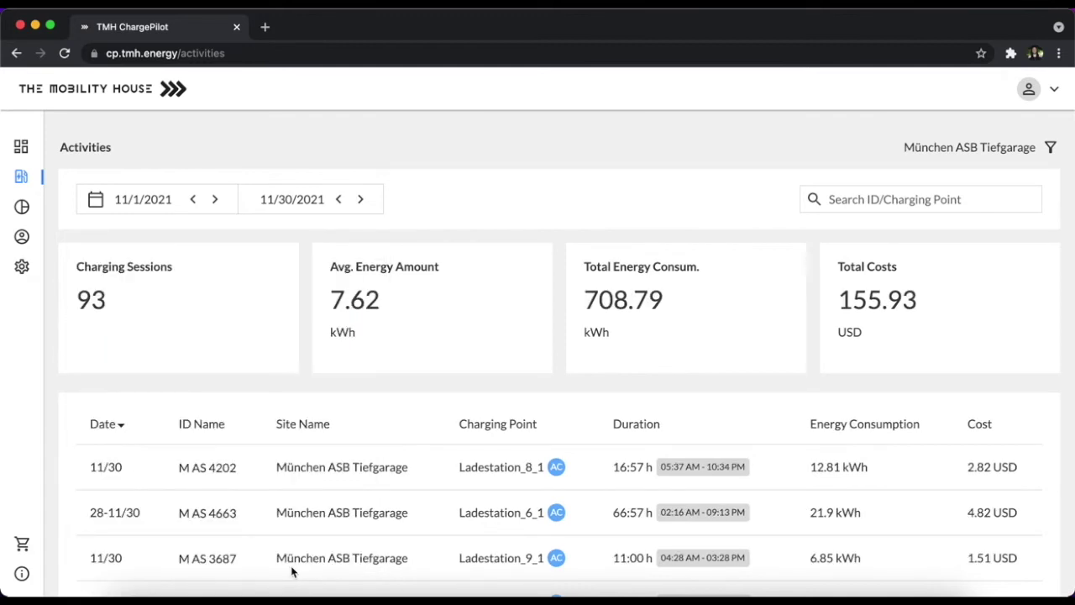
scroll(291, 571, down, 10)
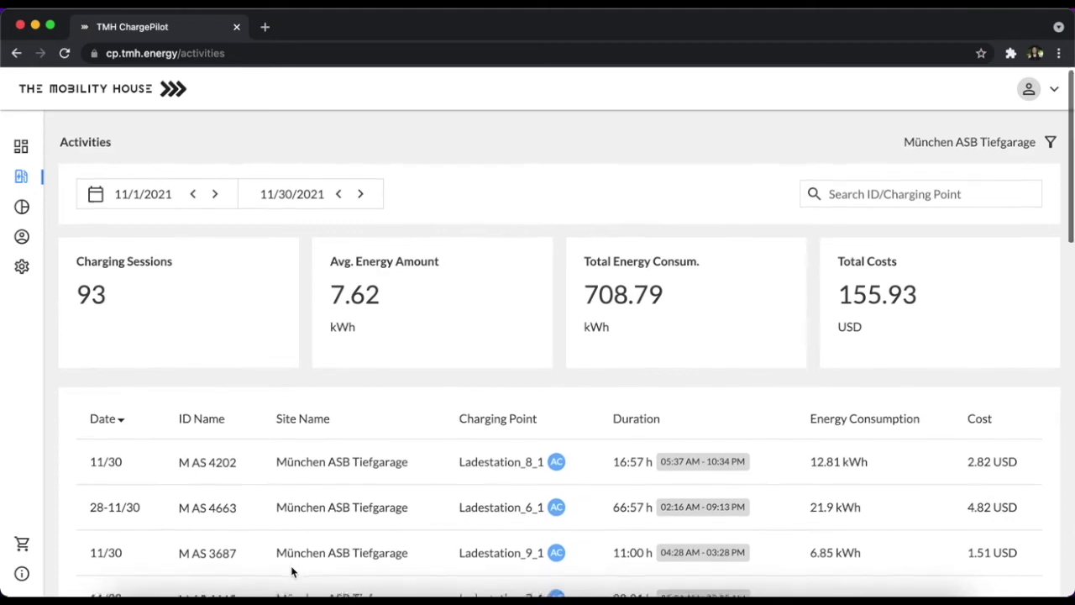
scroll(292, 569, down, 3)
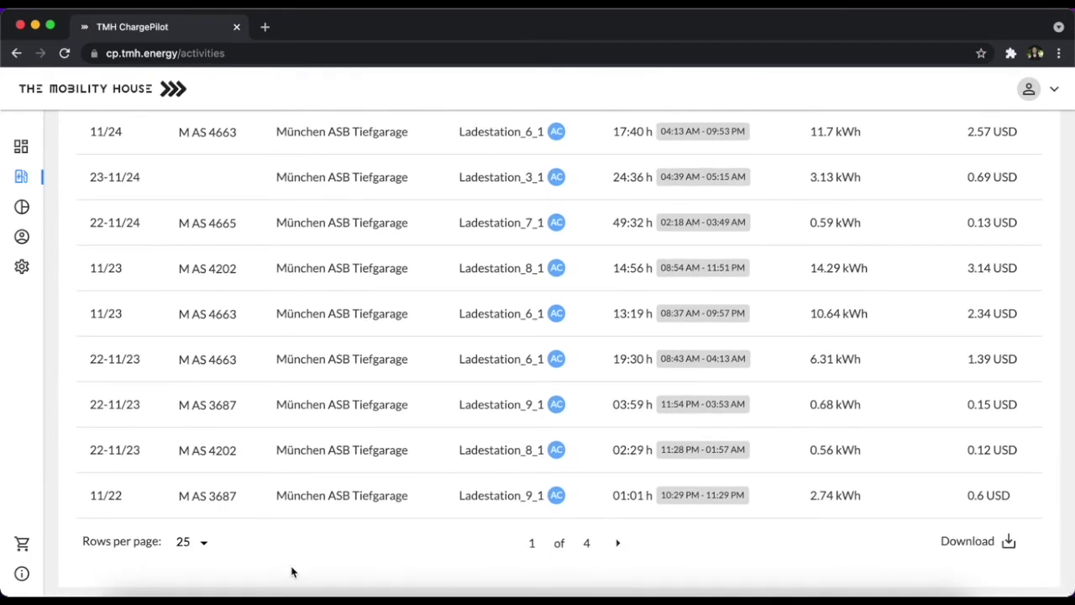
click(203, 545)
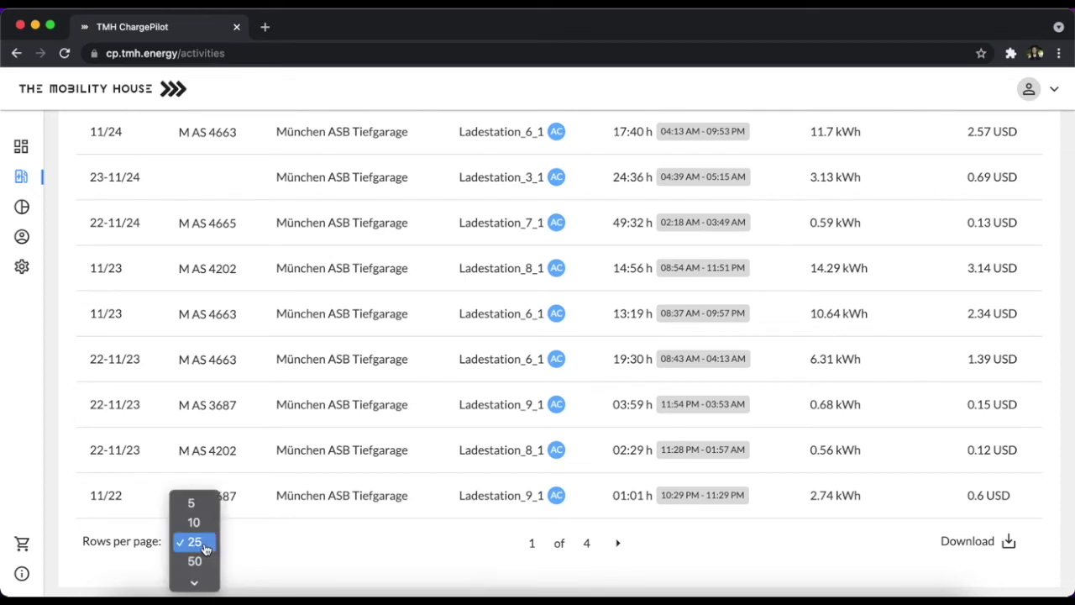
click(288, 554)
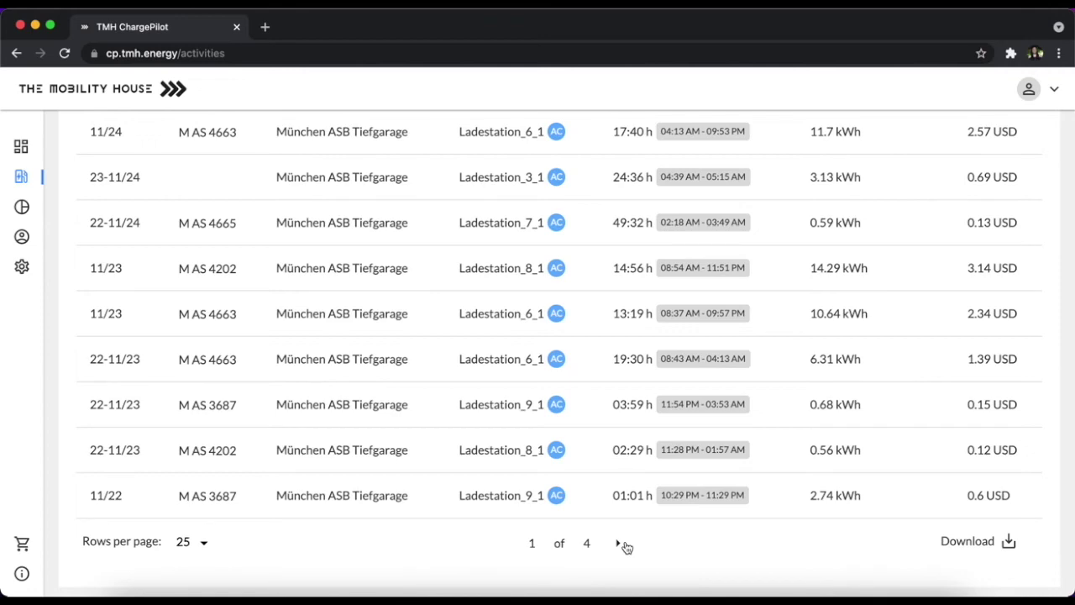
scroll(626, 546, up, 15)
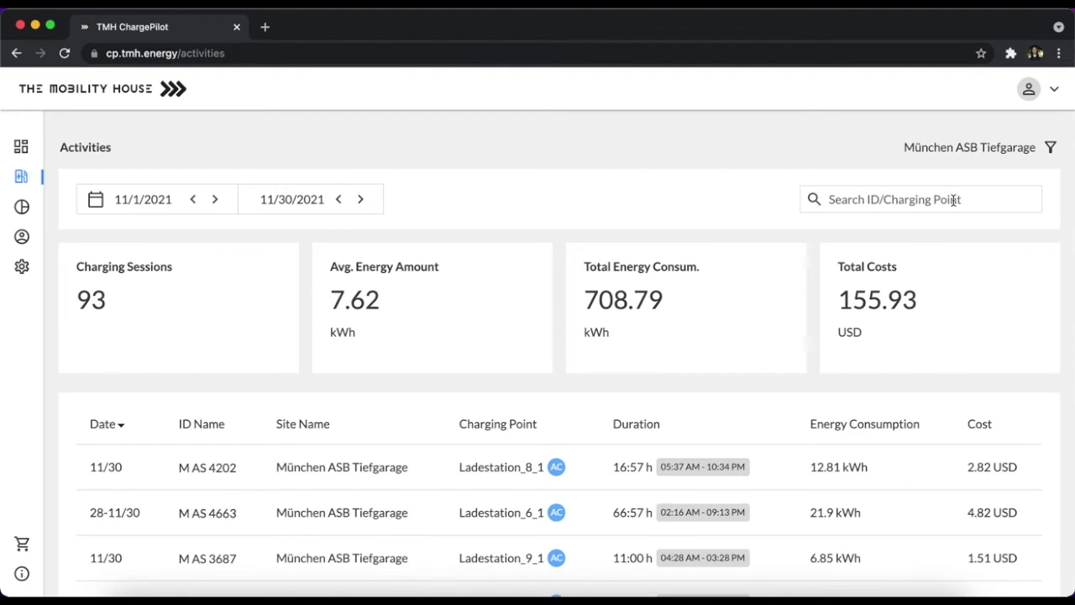
- Export the November Charging Sessions list as a CSV file and dismiss the success notice
scroll(929, 297, down, 15)
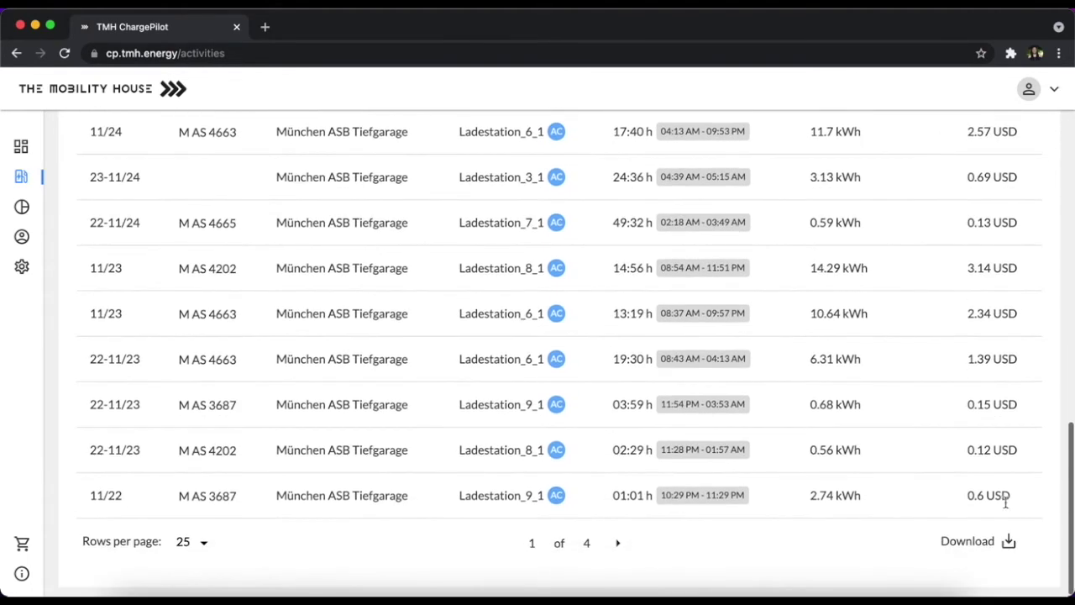
click(1008, 543)
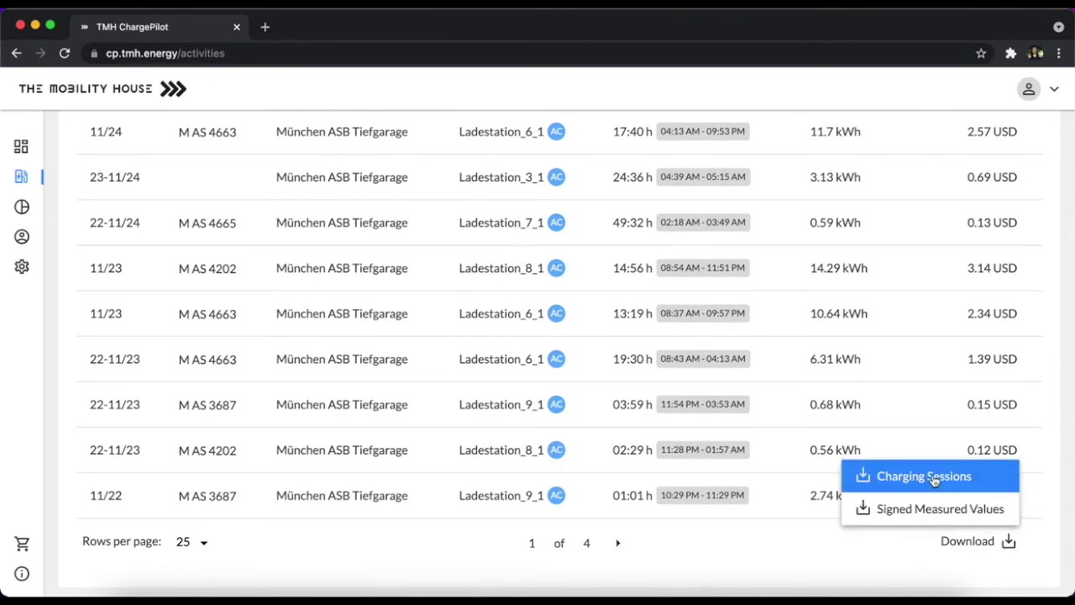
click(924, 477)
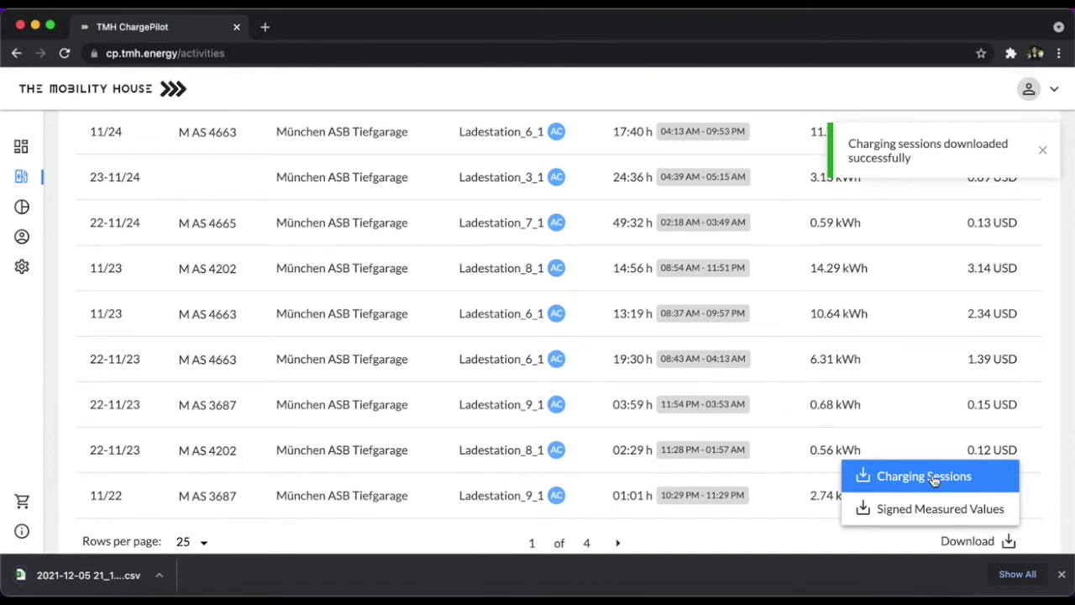
click(677, 544)
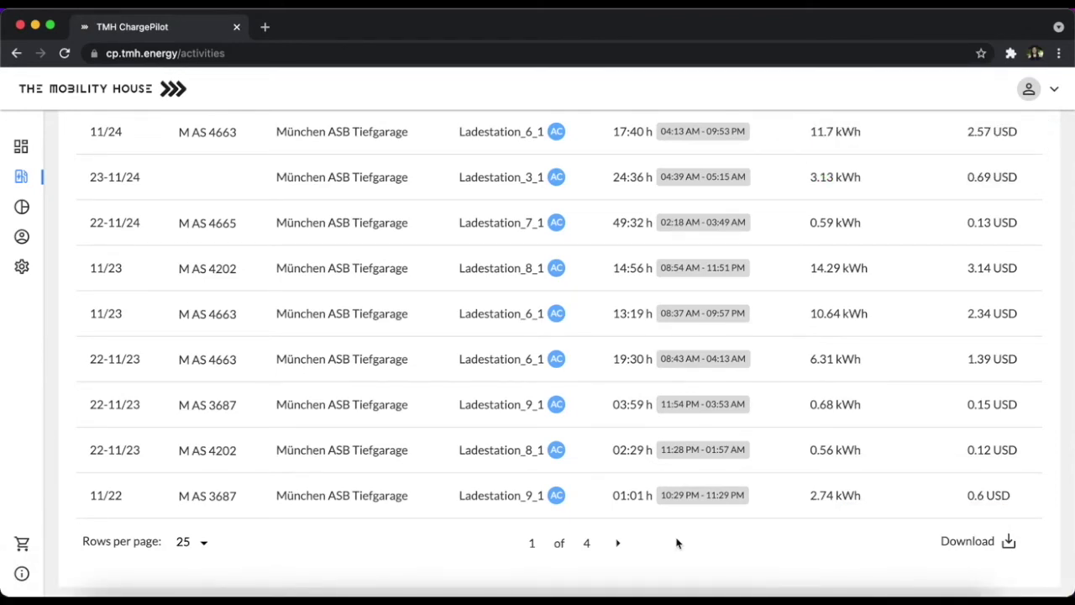
scroll(678, 543, up, 10)
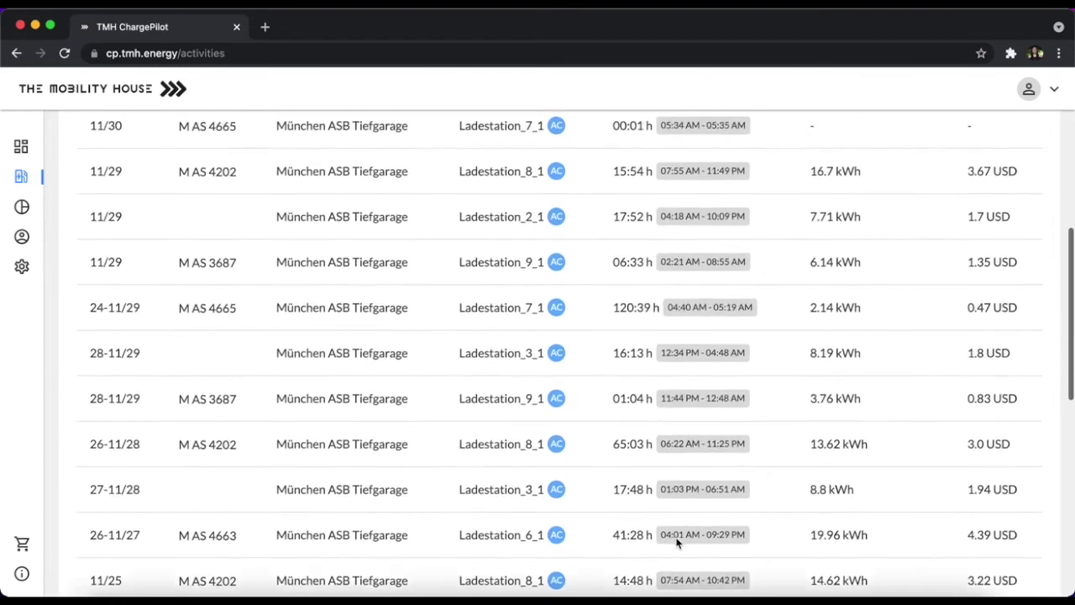
scroll(677, 543, up, 3)
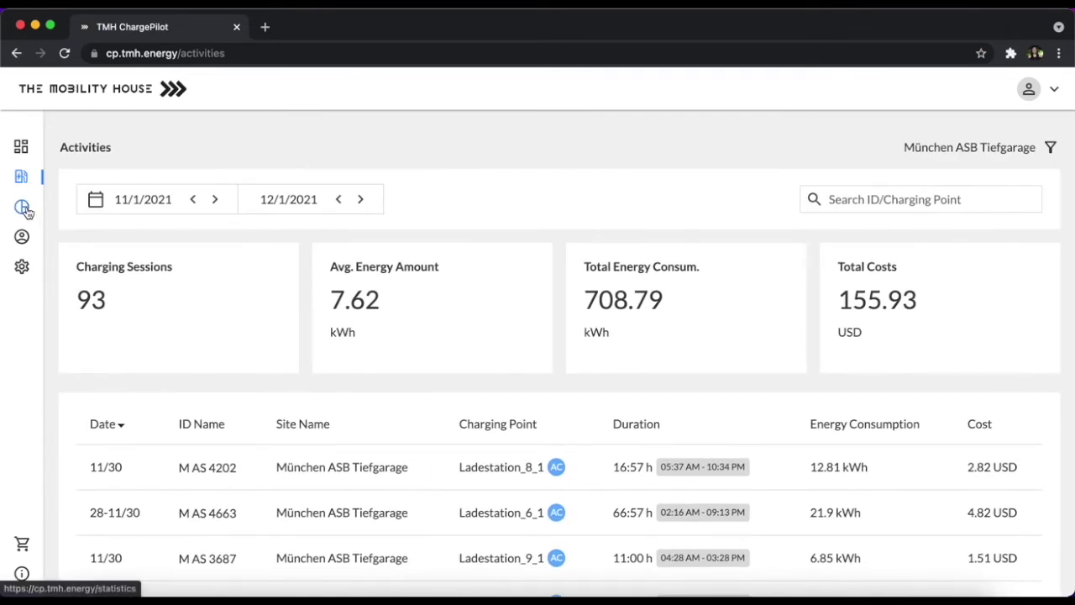
- Open the Statistics charts page and scroll through the charts
click(23, 208)
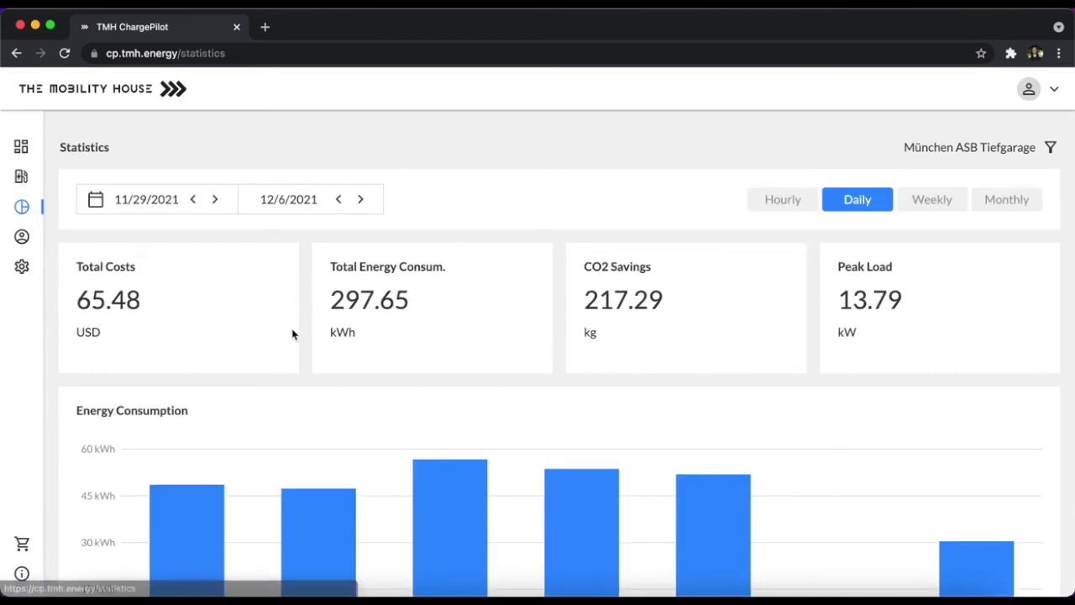
scroll(294, 327, down, 3)
scroll(292, 332, down, 5)
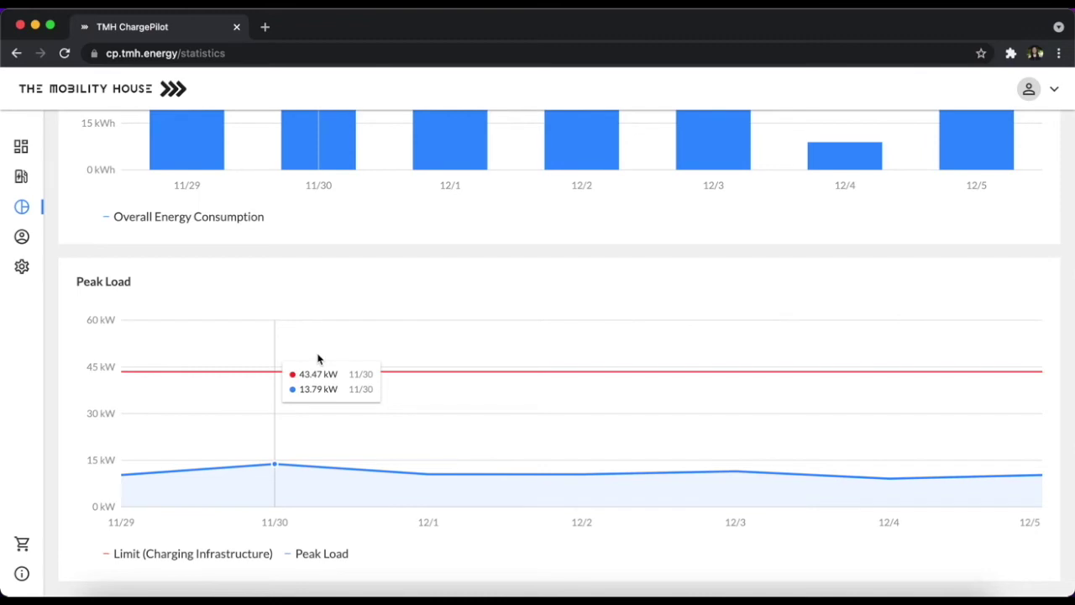
scroll(318, 358, up, 10)
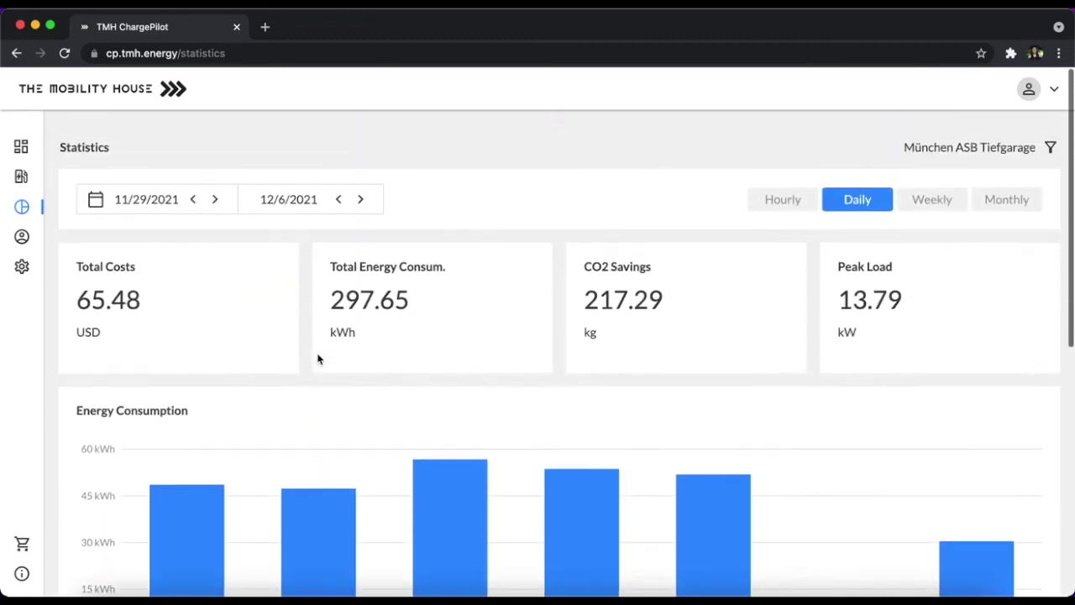
- Set the statistics date range to 11/1/2021–11/30/2021 and save it
click(94, 204)
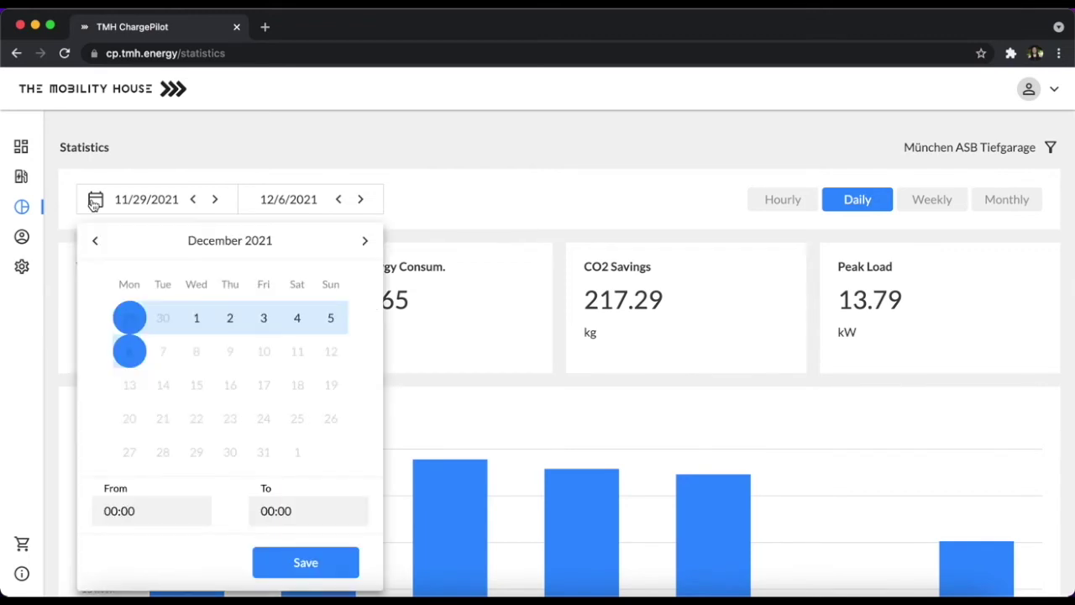
click(95, 241)
click(128, 318)
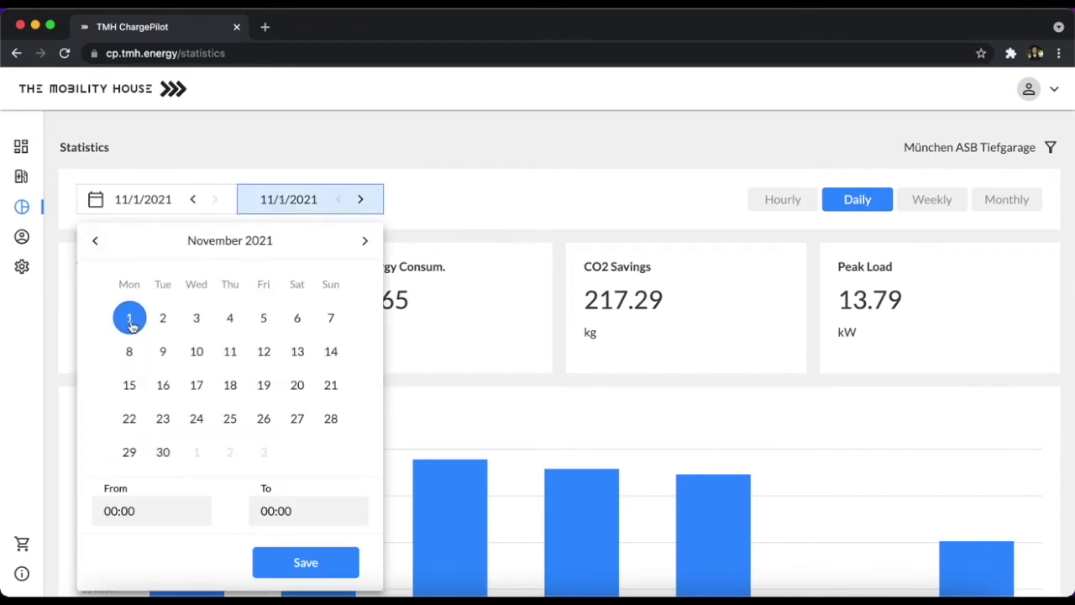
click(162, 451)
click(305, 563)
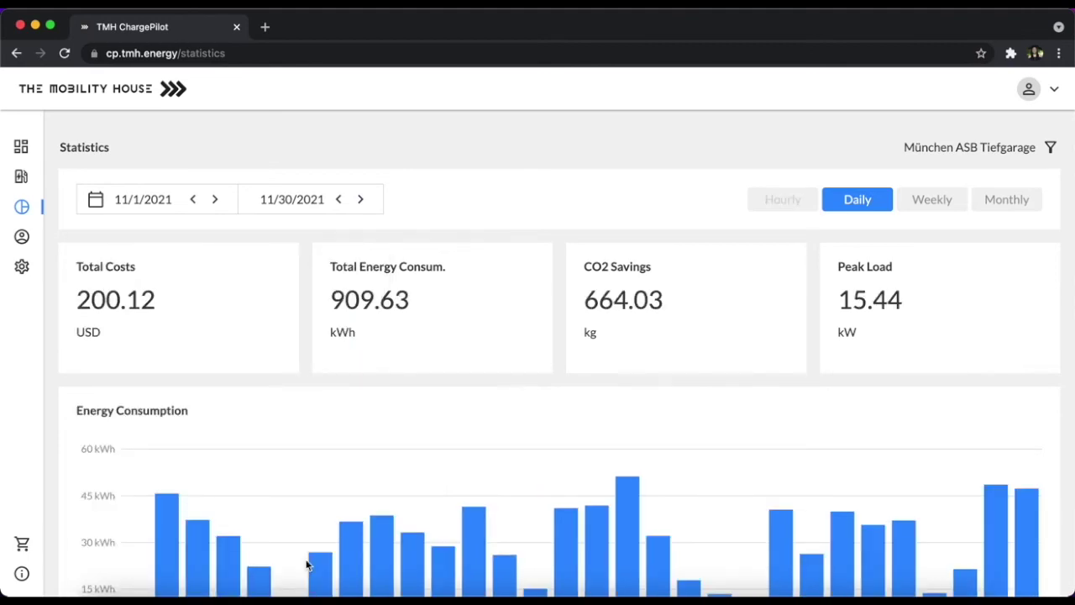
scroll(306, 565, down, 4)
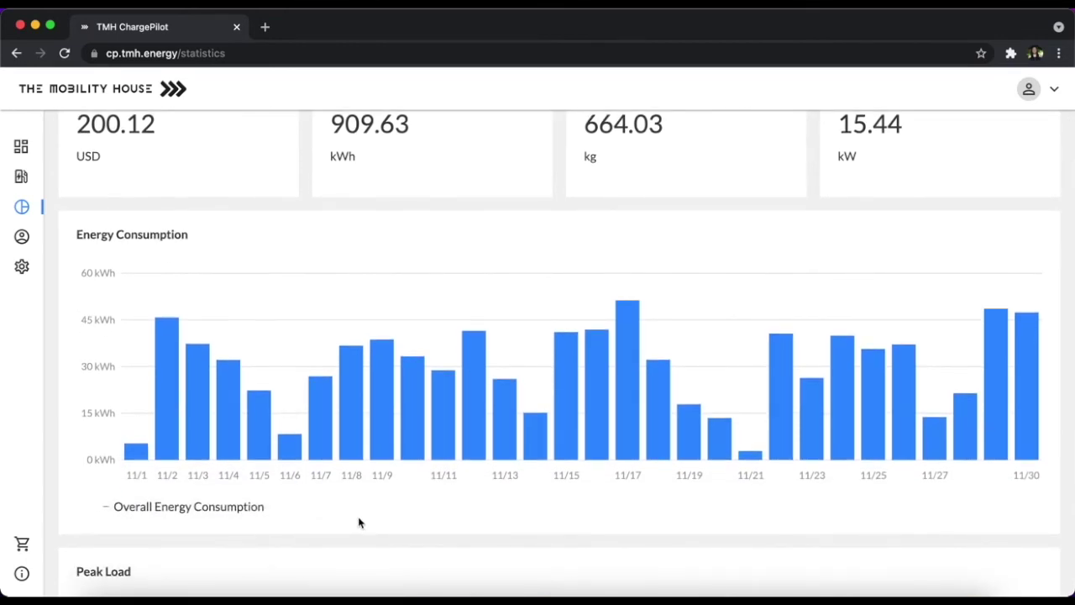
scroll(521, 297, up, 4)
scroll(521, 297, down, 1)
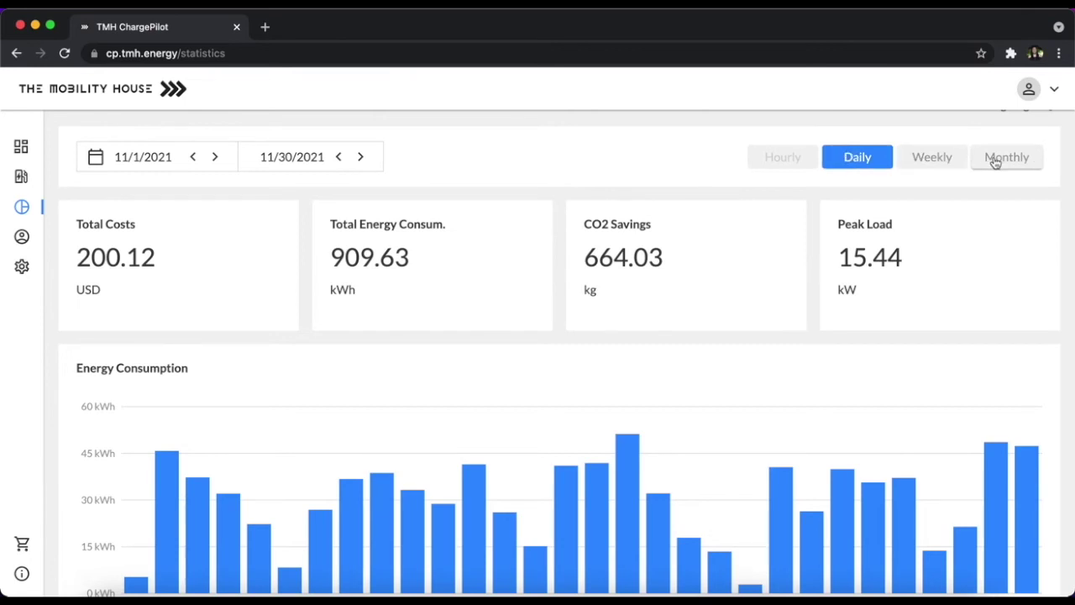
scroll(759, 335, down, 5)
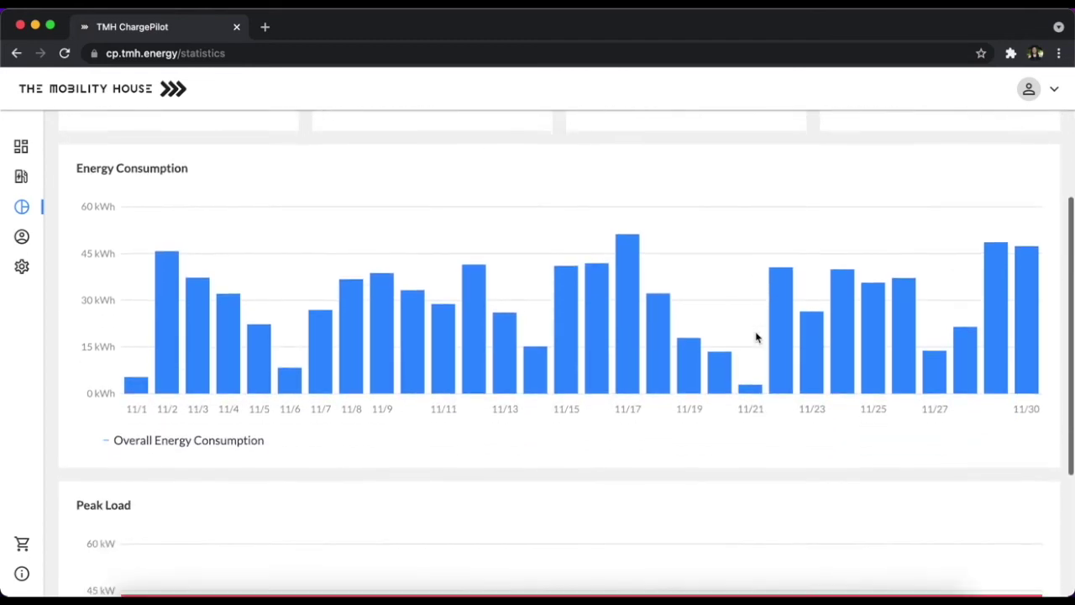
scroll(756, 338, down, 5)
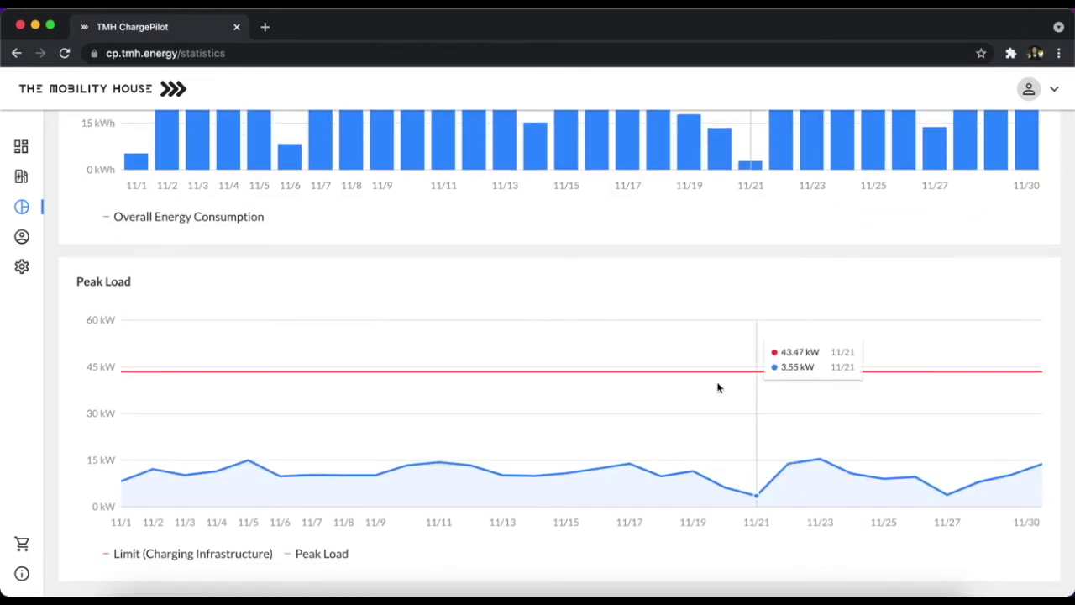
scroll(713, 284, up, 4)
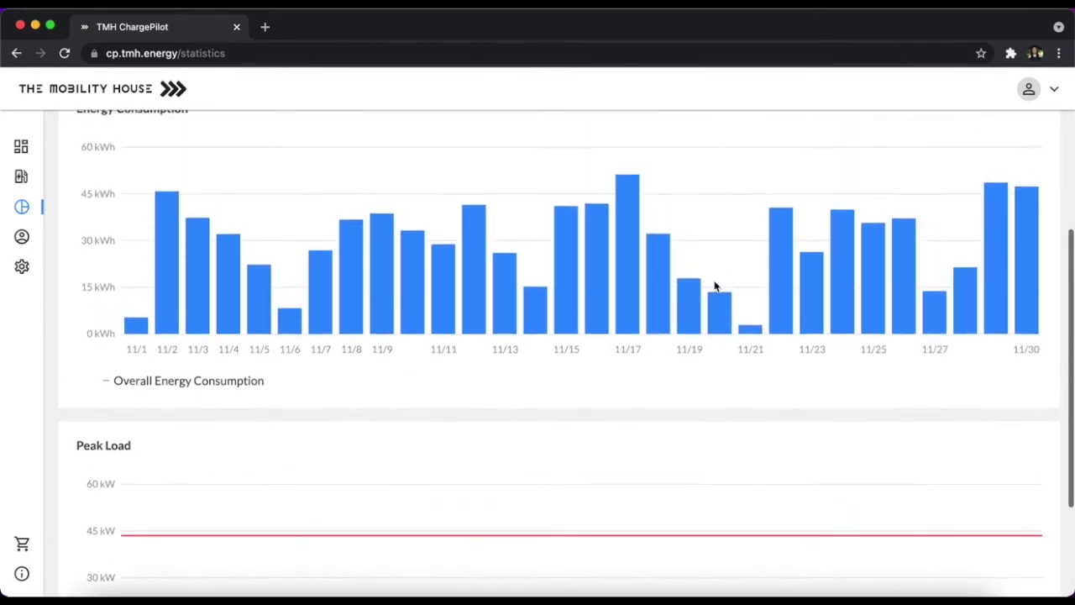
scroll(715, 287, up, 3)
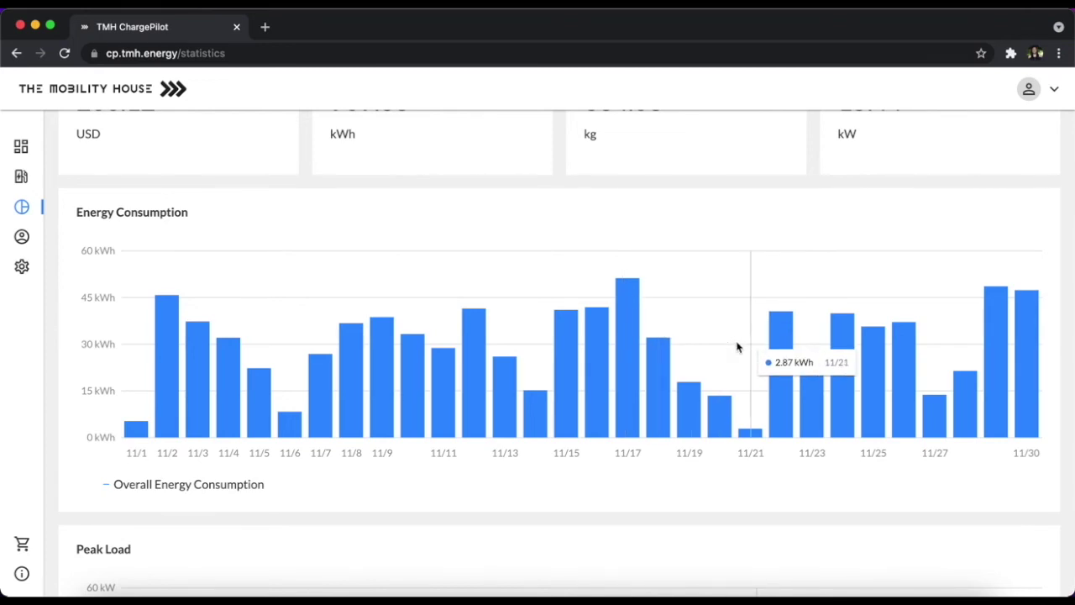
scroll(738, 347, down, 5)
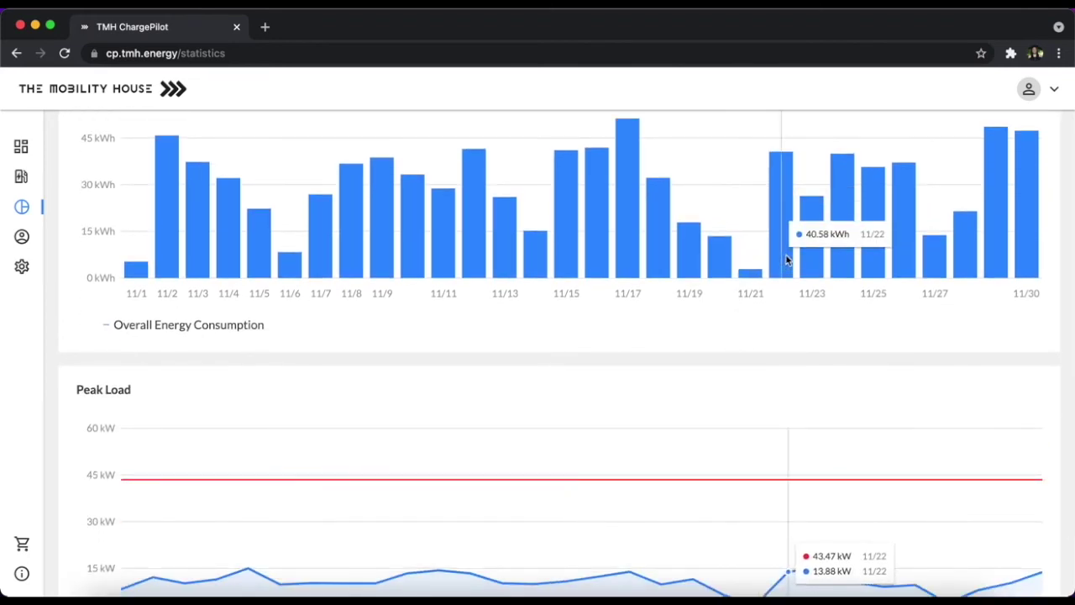
scroll(787, 260, down, 3)
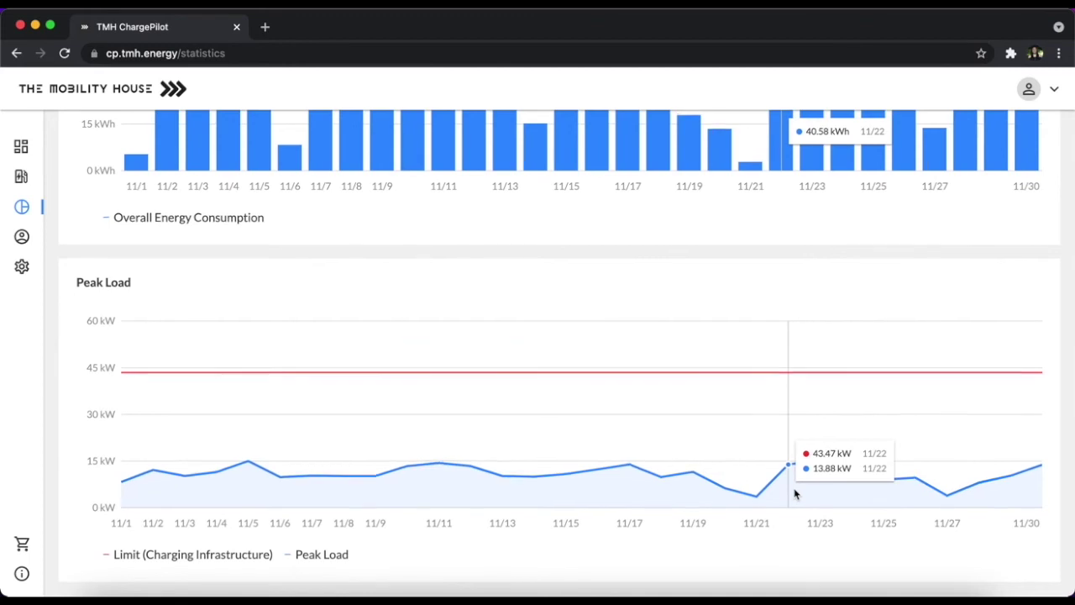
scroll(795, 494, up, 10)
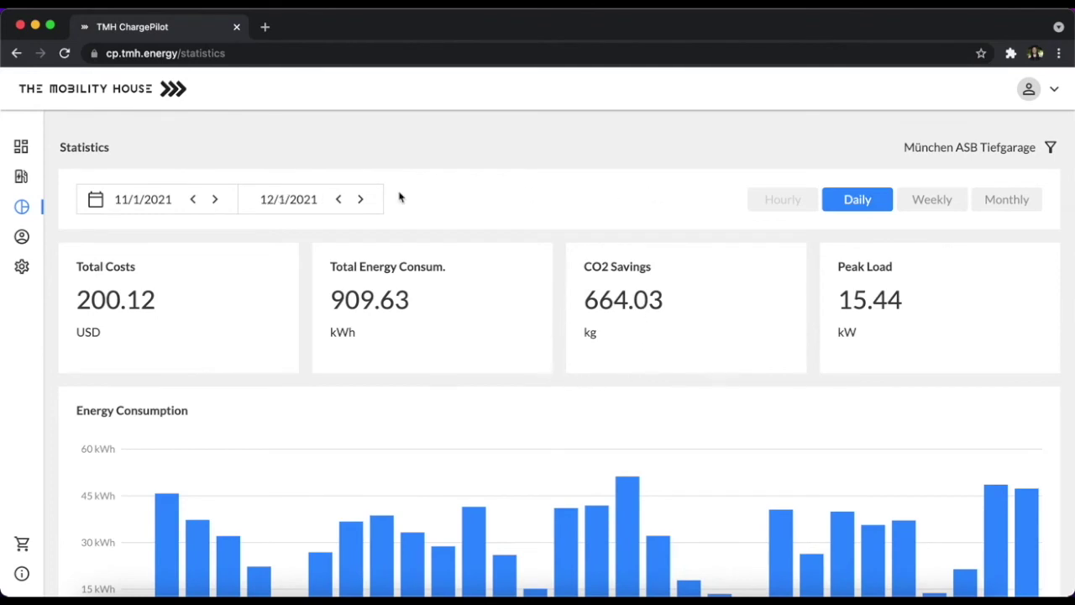
- Browse the authentication ID list and Add new ID options, then open Settings listing 2 sites
click(24, 238)
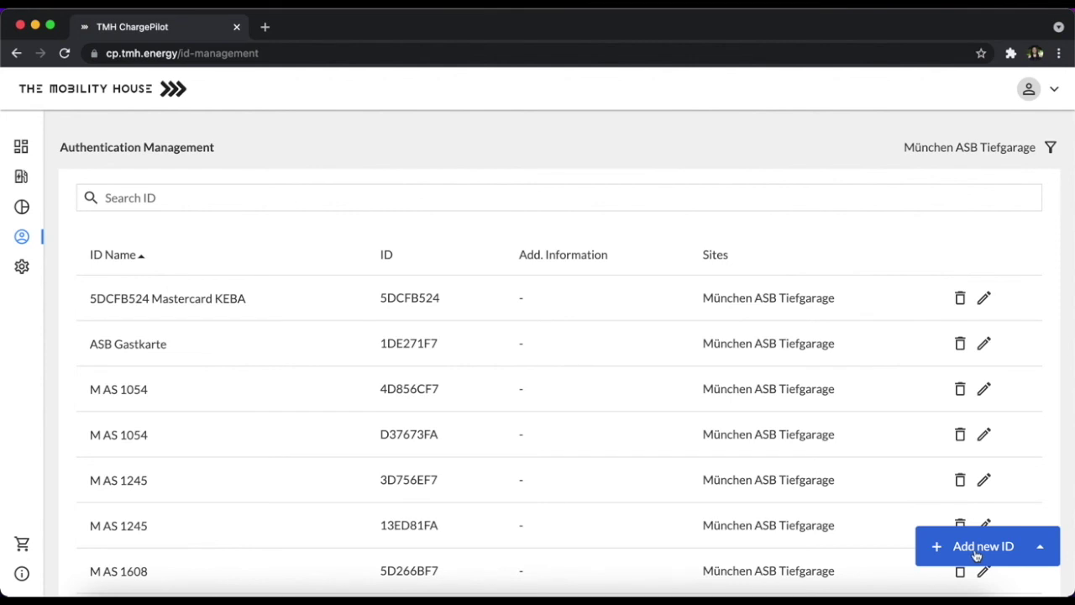
click(976, 555)
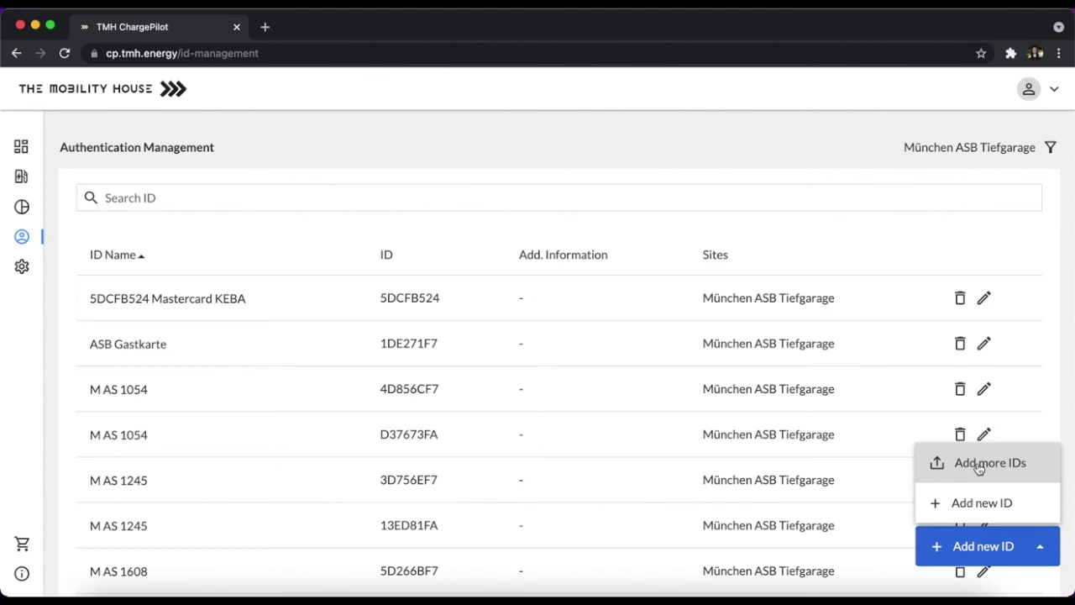
click(659, 237)
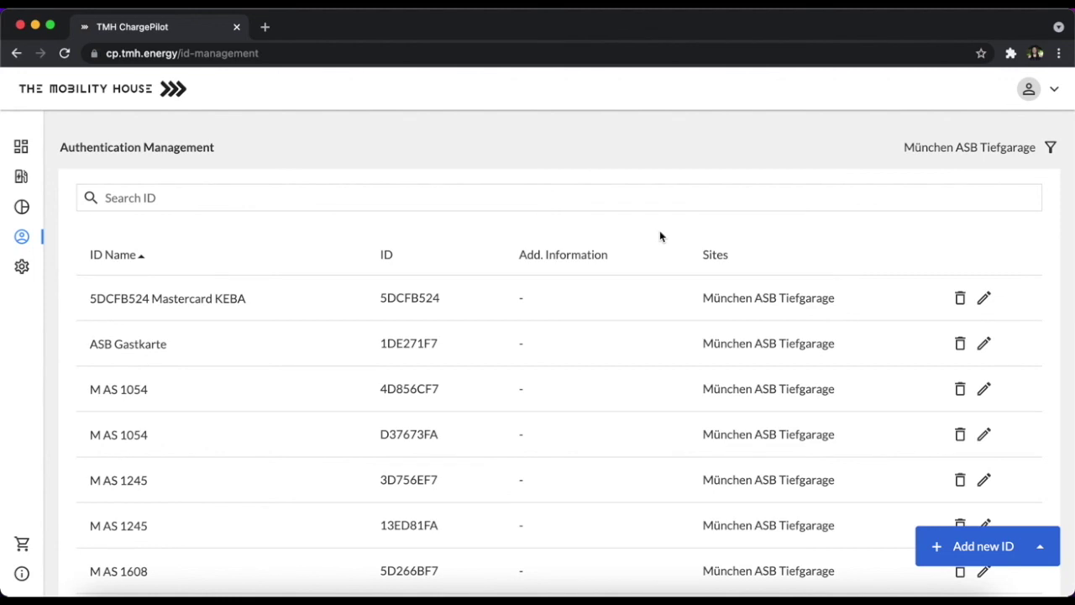
click(25, 271)
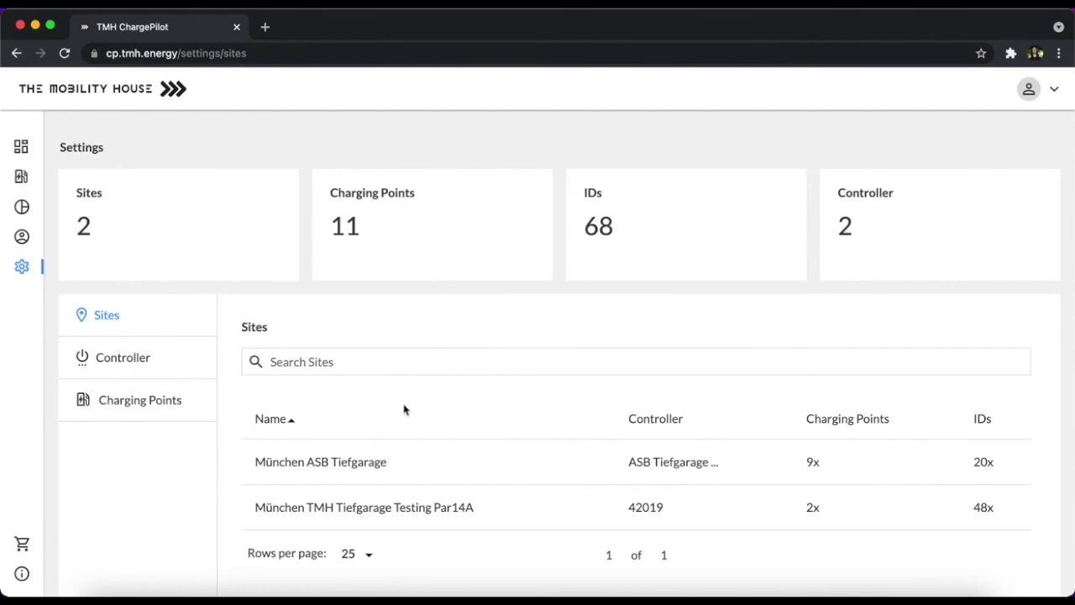
- View the Controller list in Settings, then the Charging Points list
click(140, 353)
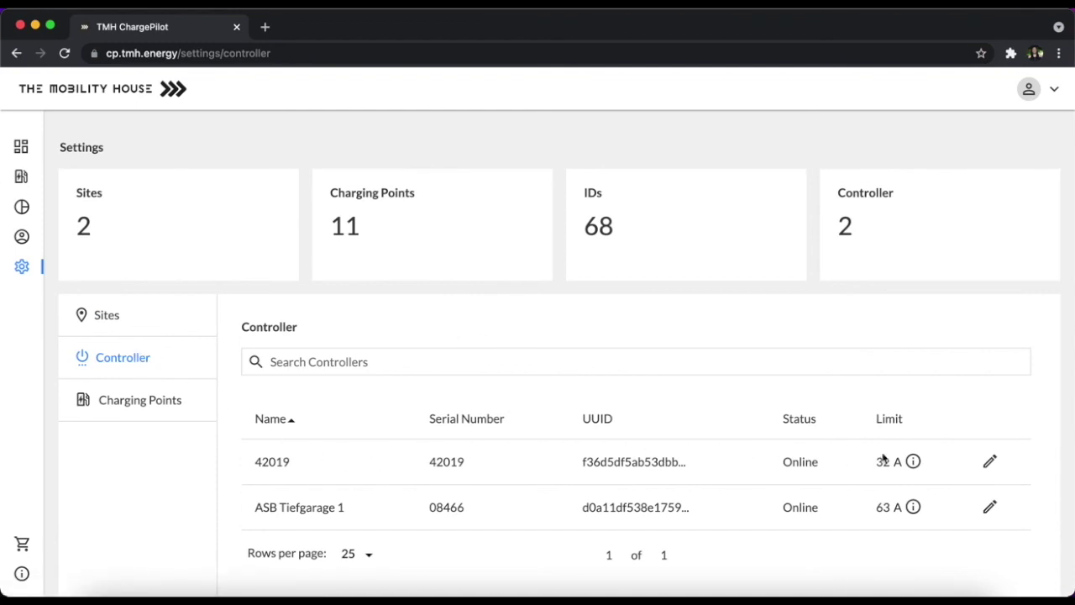
click(130, 408)
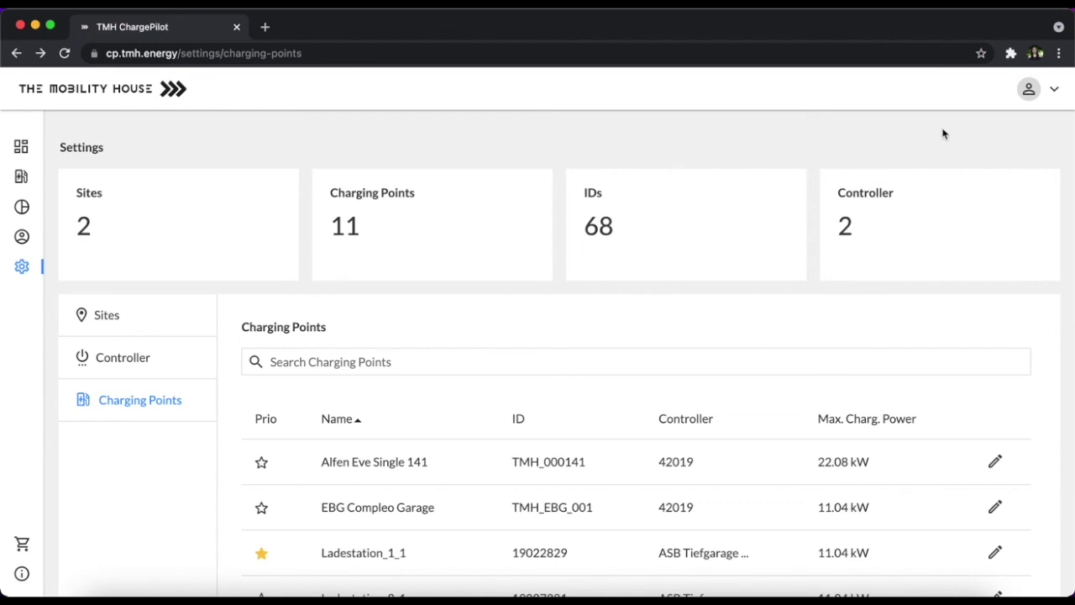
- Go to Manage account from the avatar menu to reach the Edit user profile page
click(1030, 94)
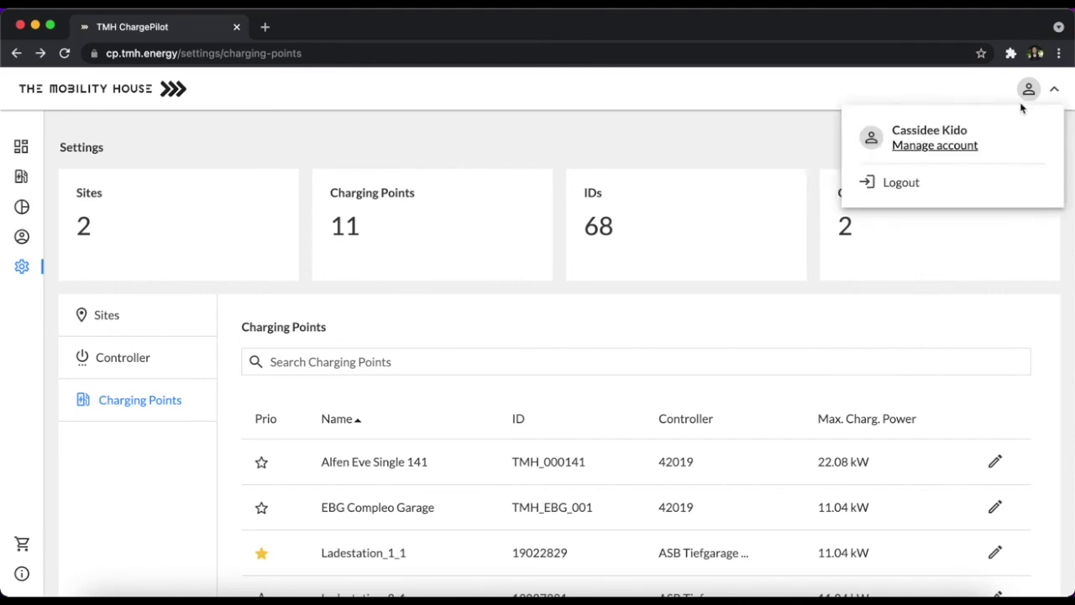
click(971, 148)
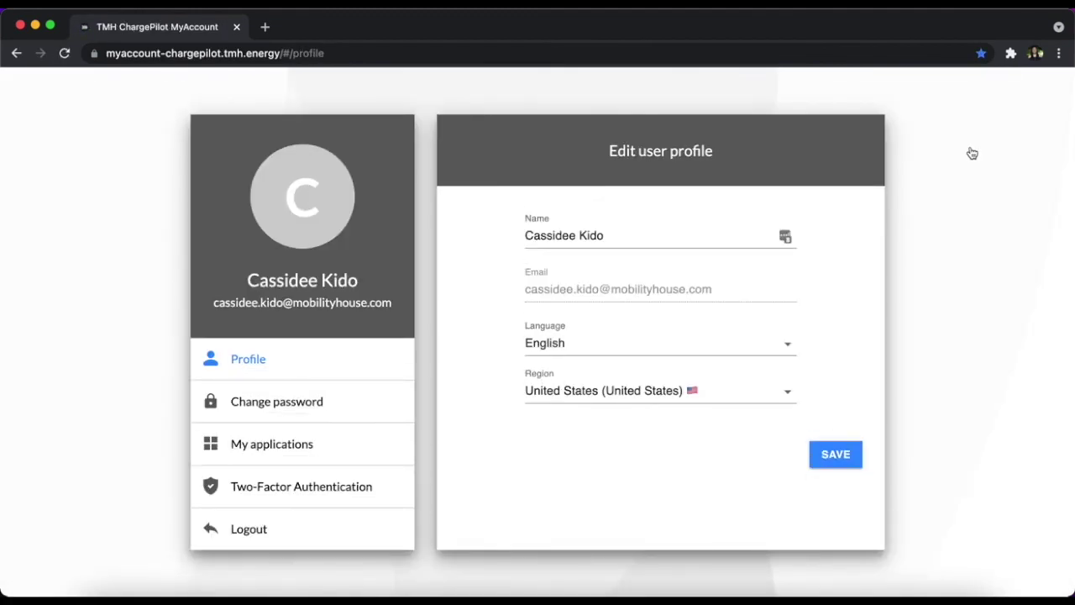
- View the Change password, My applications and Two-Factor Authentication pages, then log out
click(293, 401)
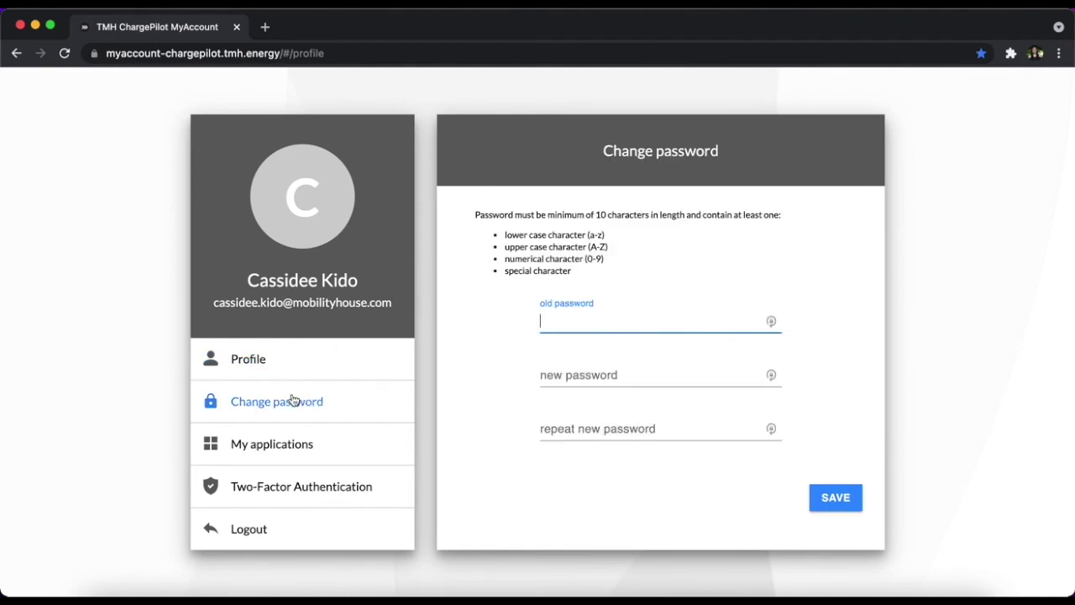
click(282, 446)
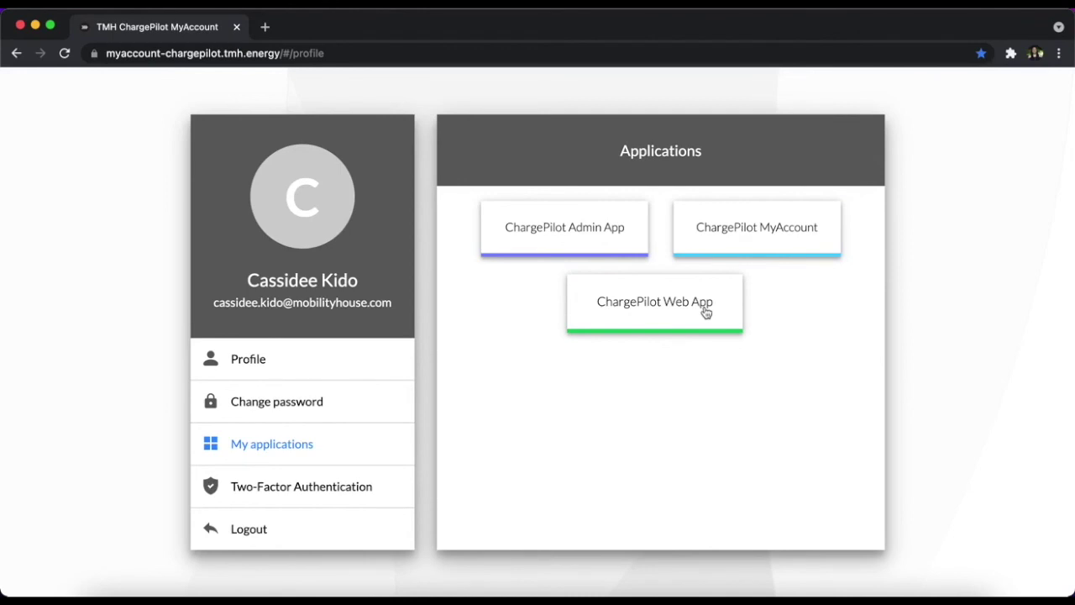
click(292, 487)
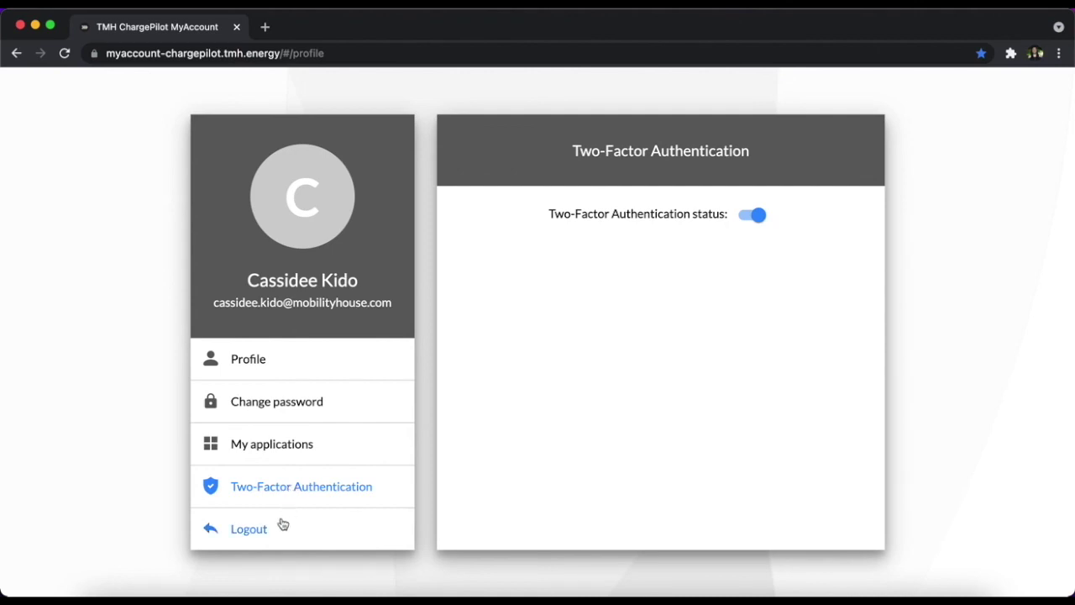
click(249, 528)
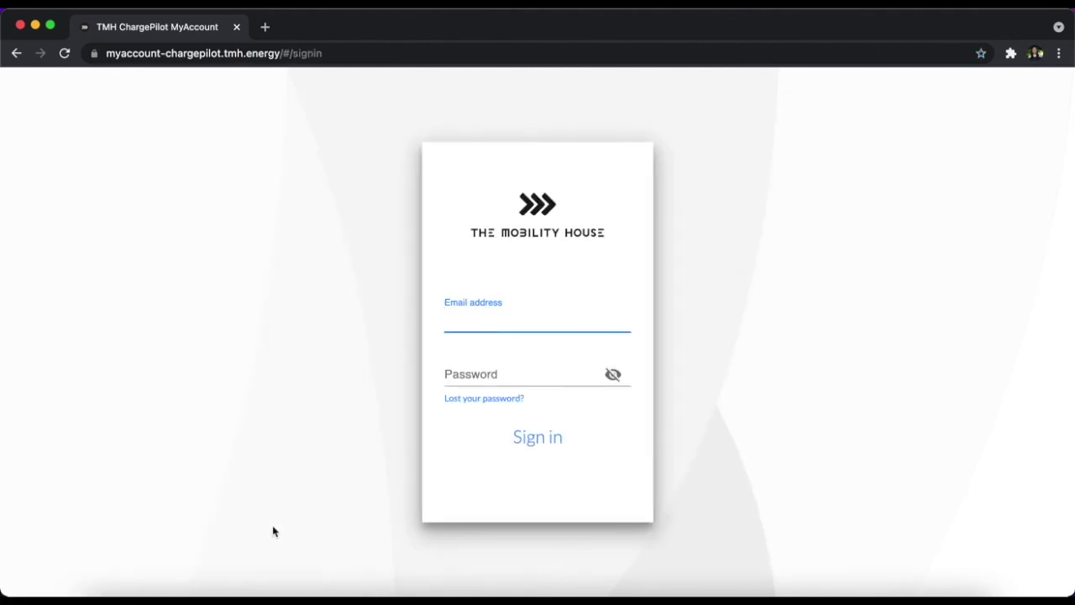